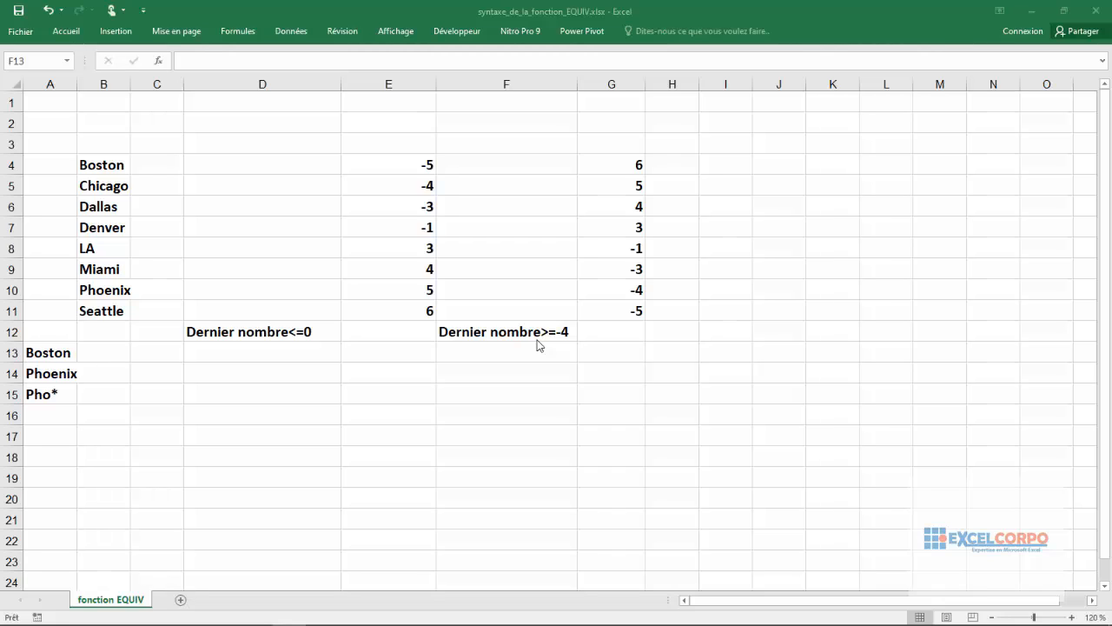
Step: Open the argument settings of the EQUIV function for cell E15, choosing it from the Tous category
click(425, 398)
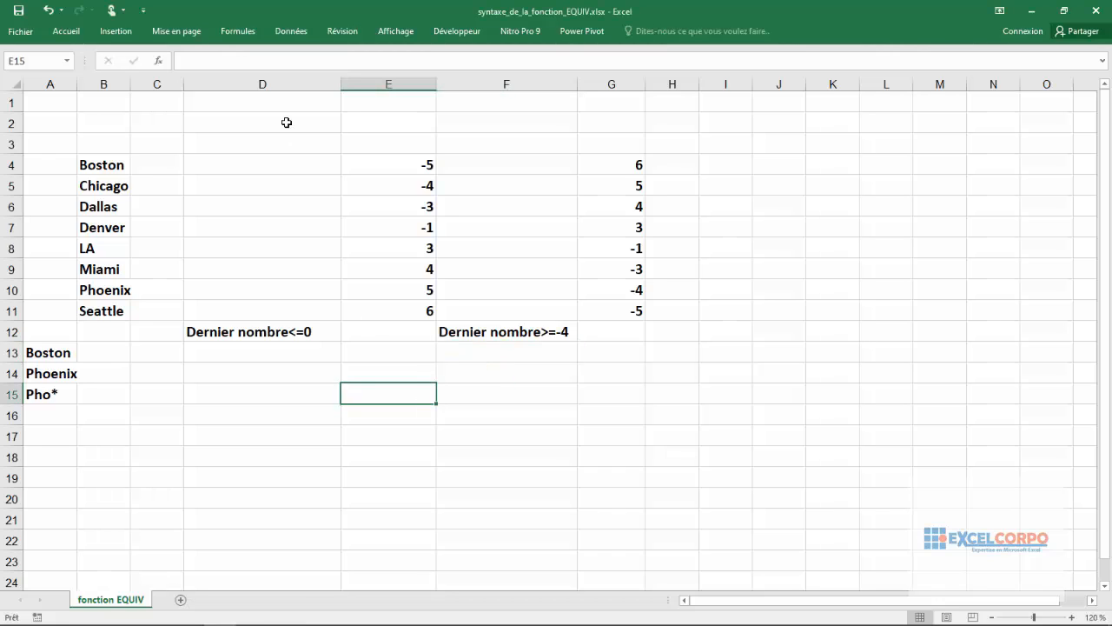
click(161, 64)
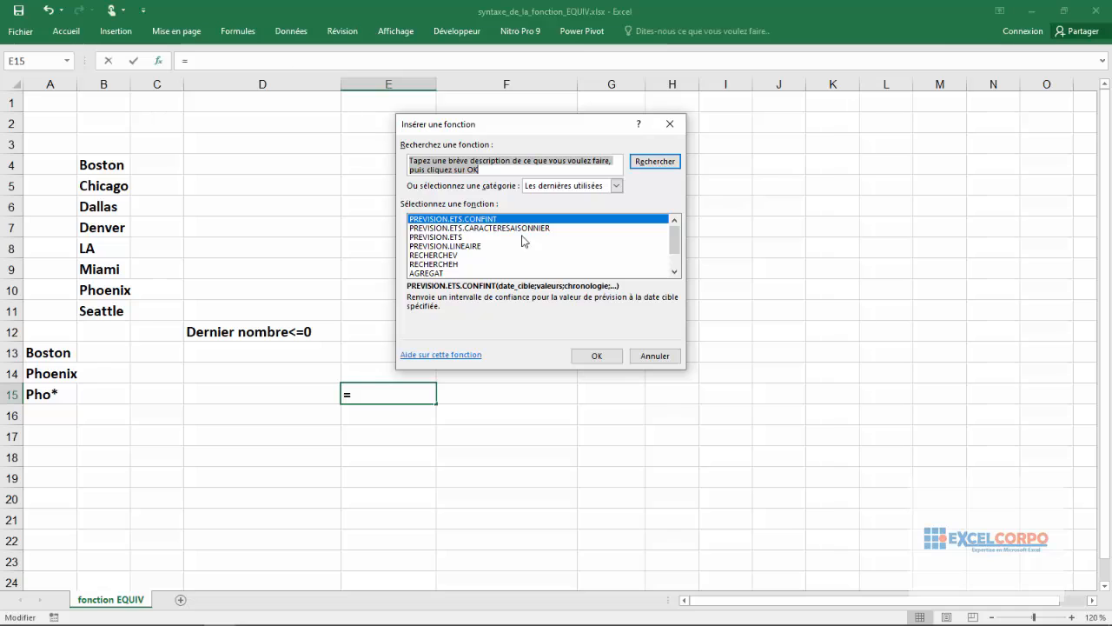
click(617, 186)
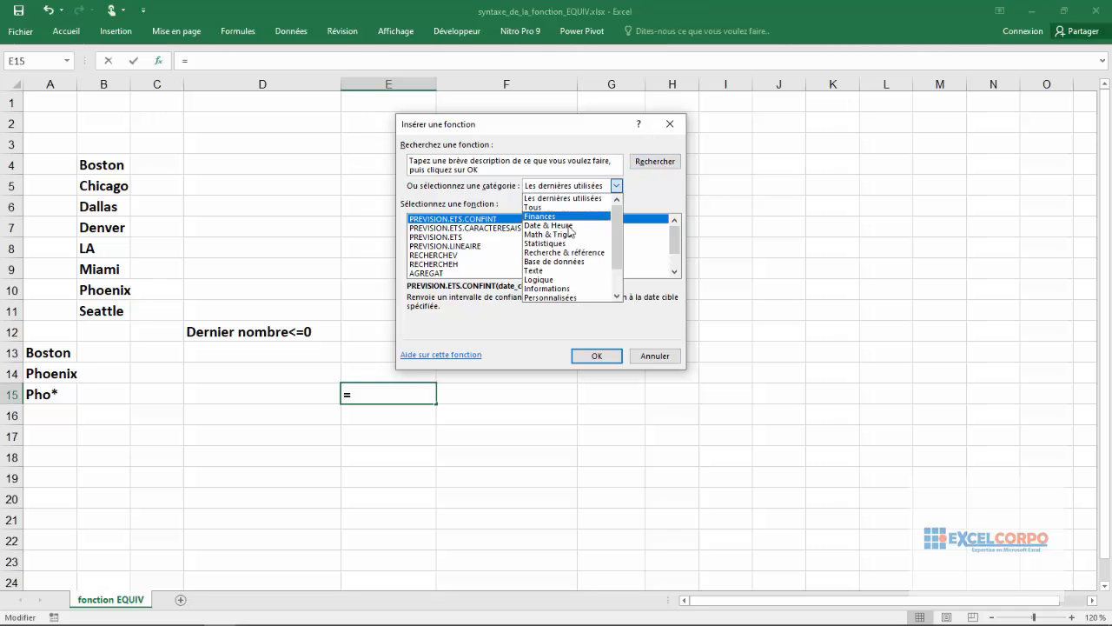
click(554, 208)
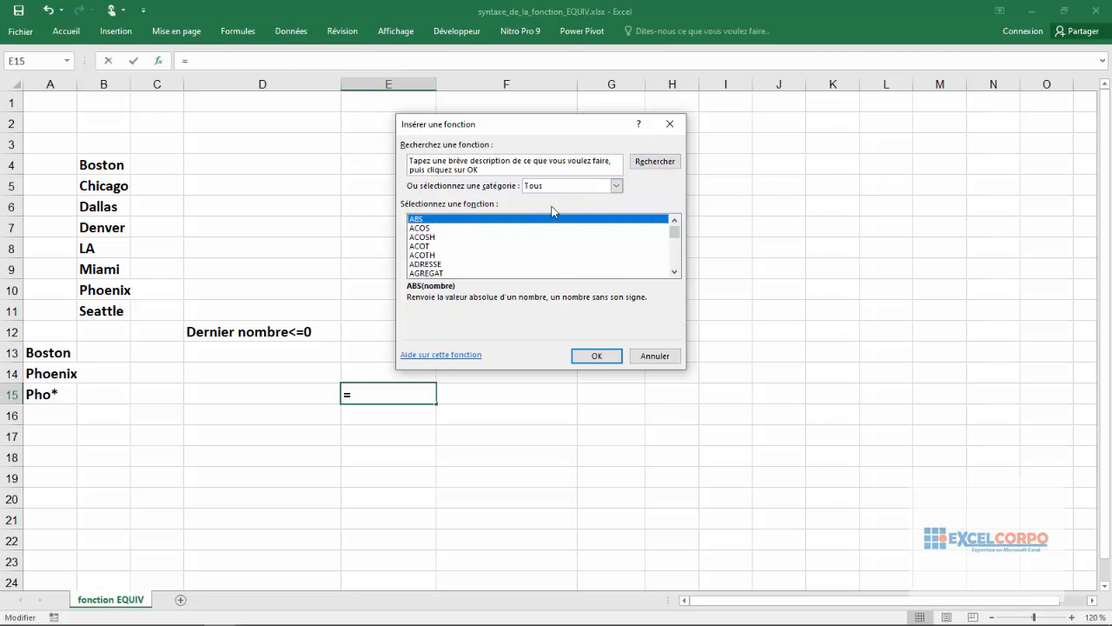
key(e)
key(e)
key(e)
key(e)
key(e)
key(e)
key(e)
key(e)
key(e)
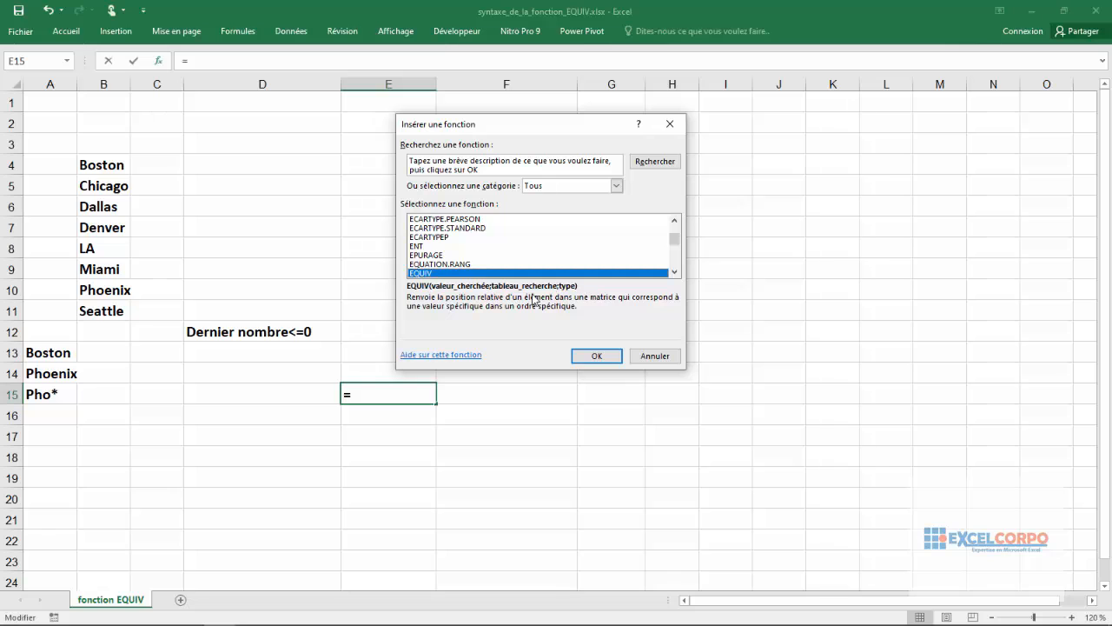
click(584, 356)
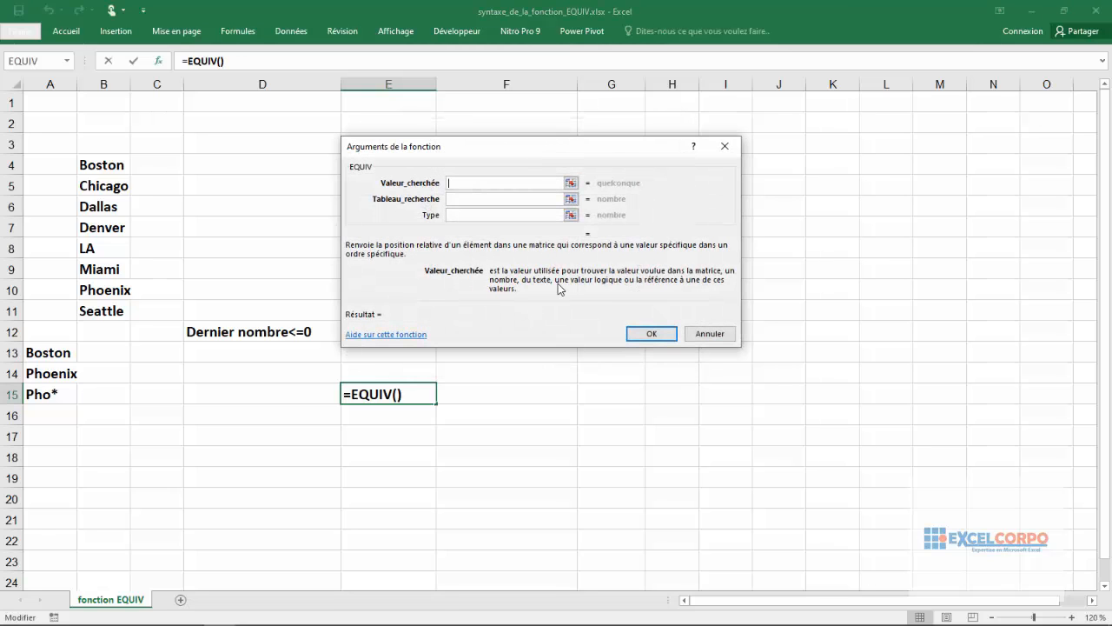
Step: Examine the descriptions of EQUIV's Valeur_cherchée, Tableau_recherche and Type arguments, and cancel the function without filling them in
drag(499, 148, 494, 108)
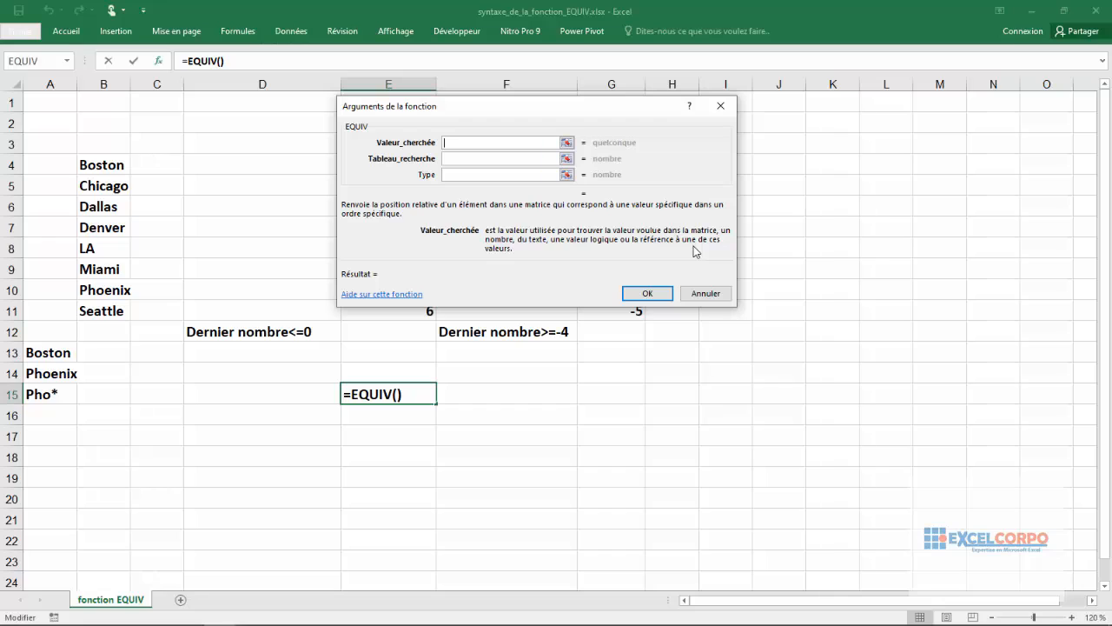
click(476, 158)
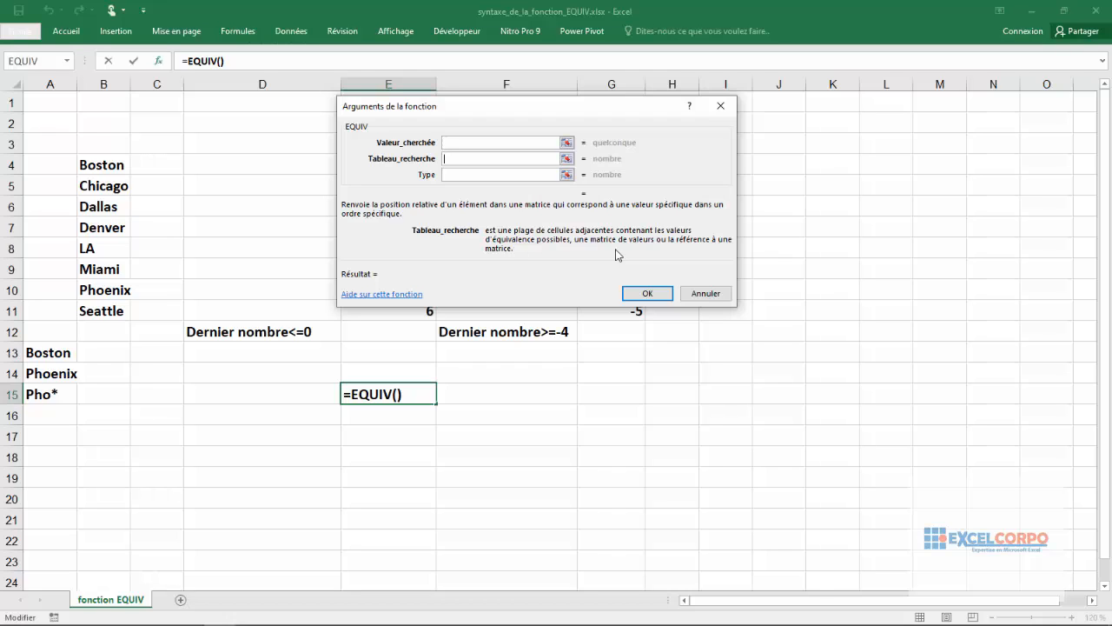
click(459, 175)
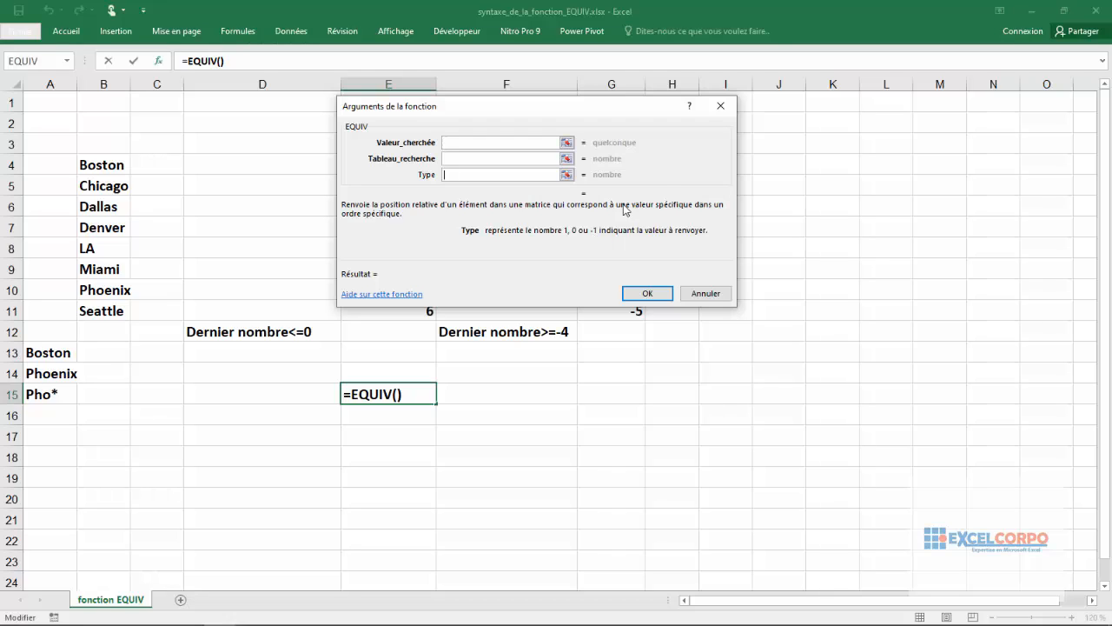
click(721, 106)
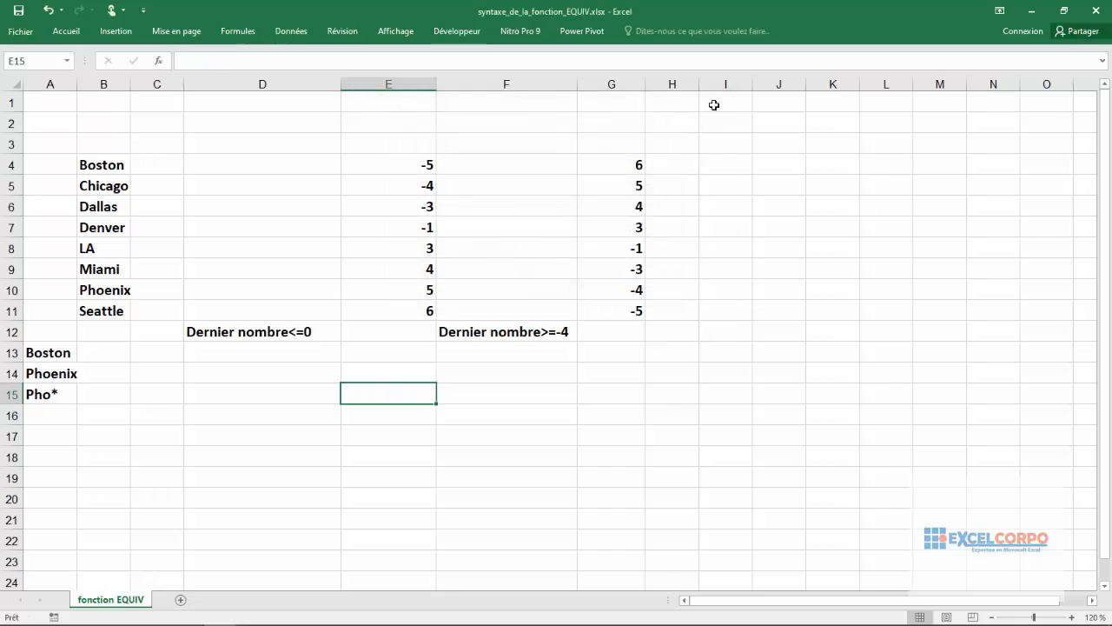
Step: Widen column B slightly and highlight the city list in B4:B11
click(389, 186)
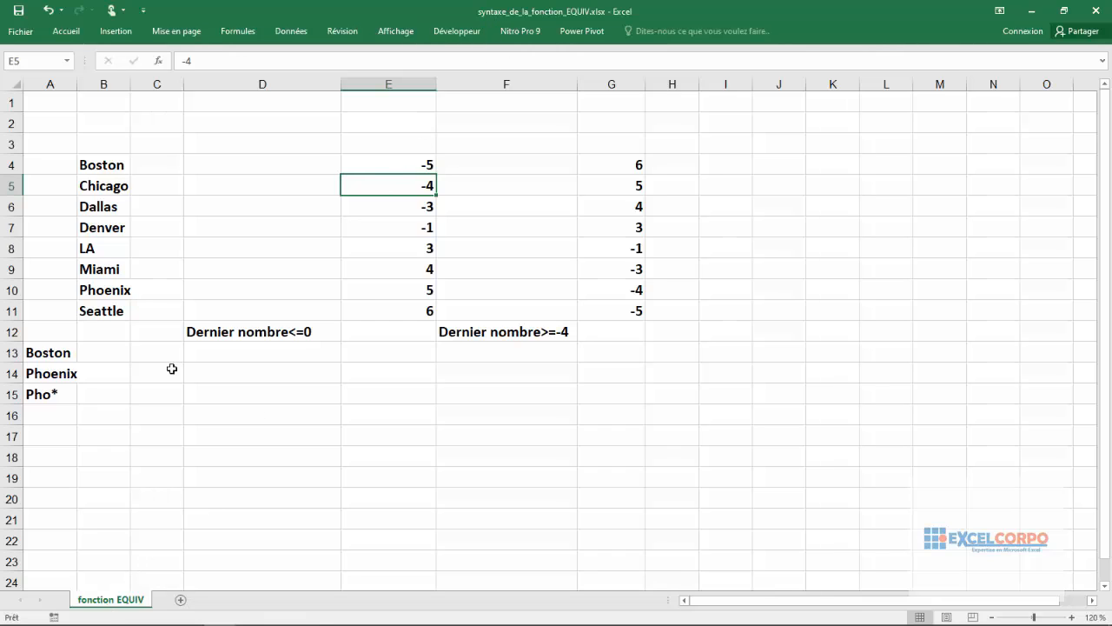
click(122, 355)
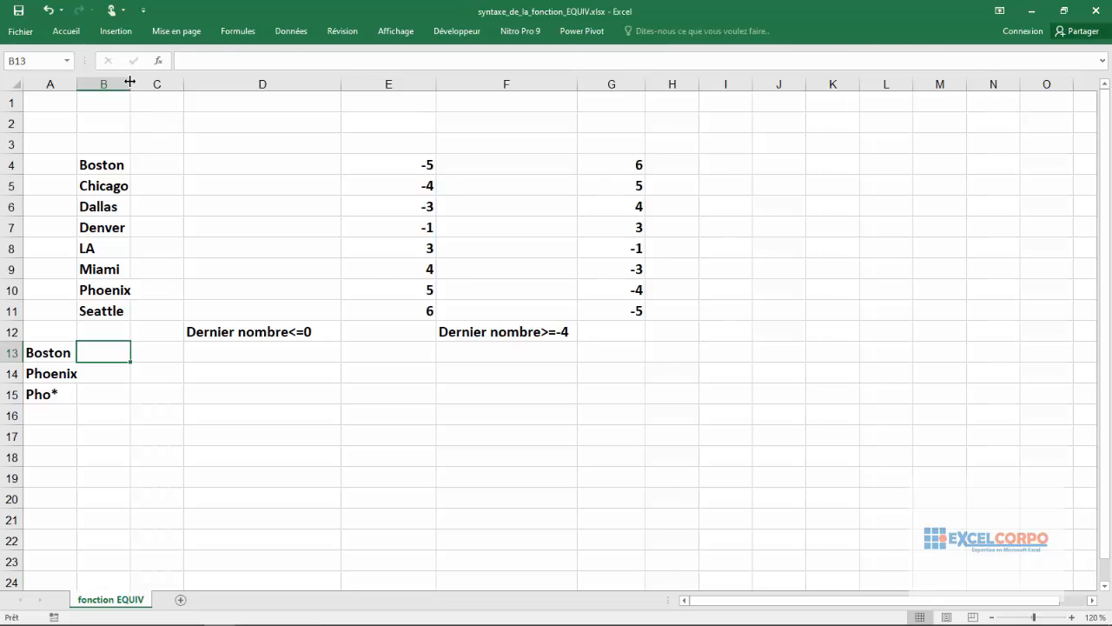
drag(129, 81, 151, 82)
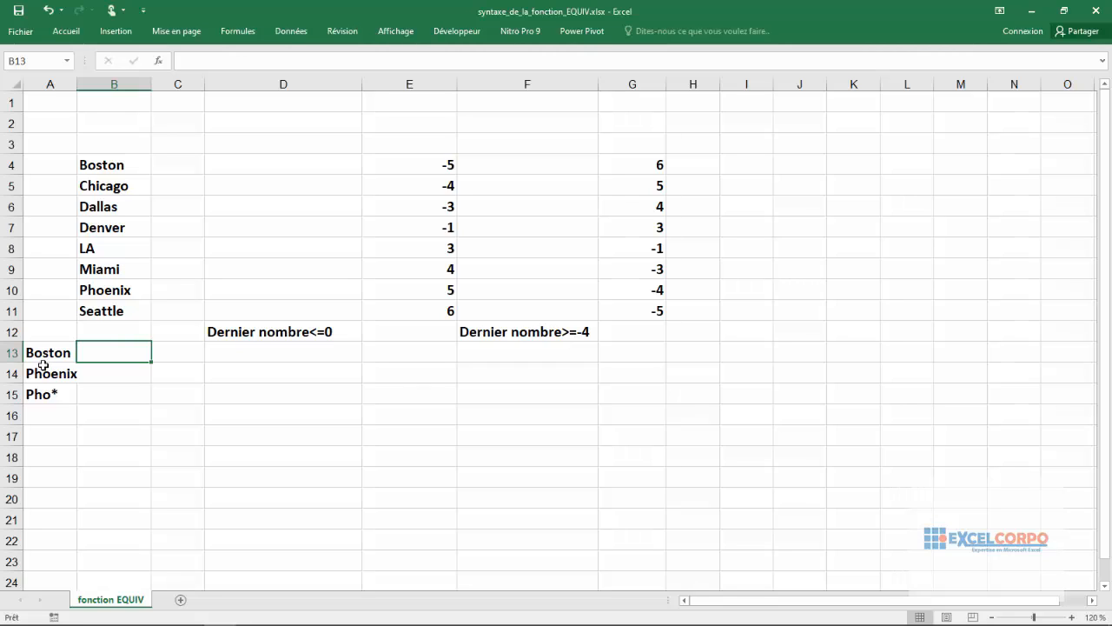
drag(110, 167, 110, 314)
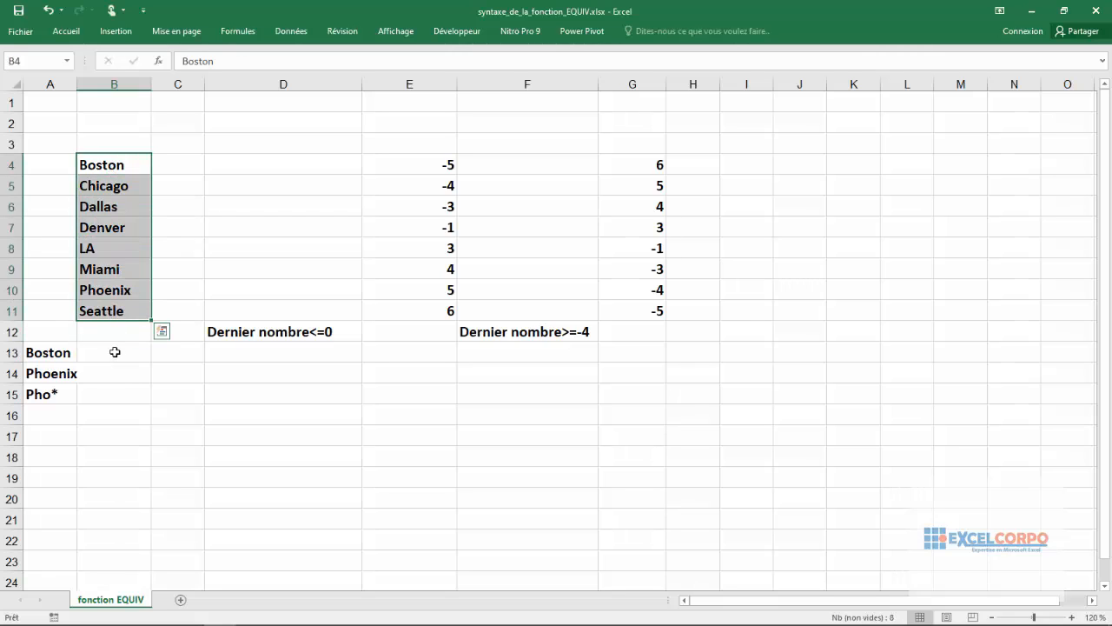
Step: Enter the formula =EQUIV("boston";B4:B11;0) in B13 to find Boston's position in the city list by exact match
click(115, 352)
text(=ea)
key(BackSpace)
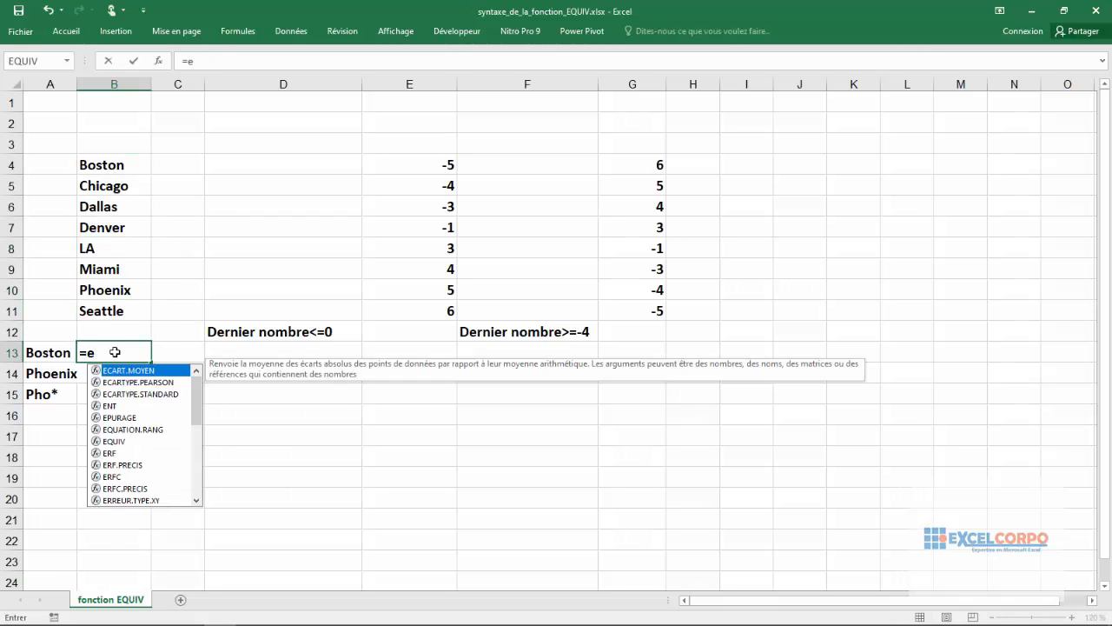
text(q)
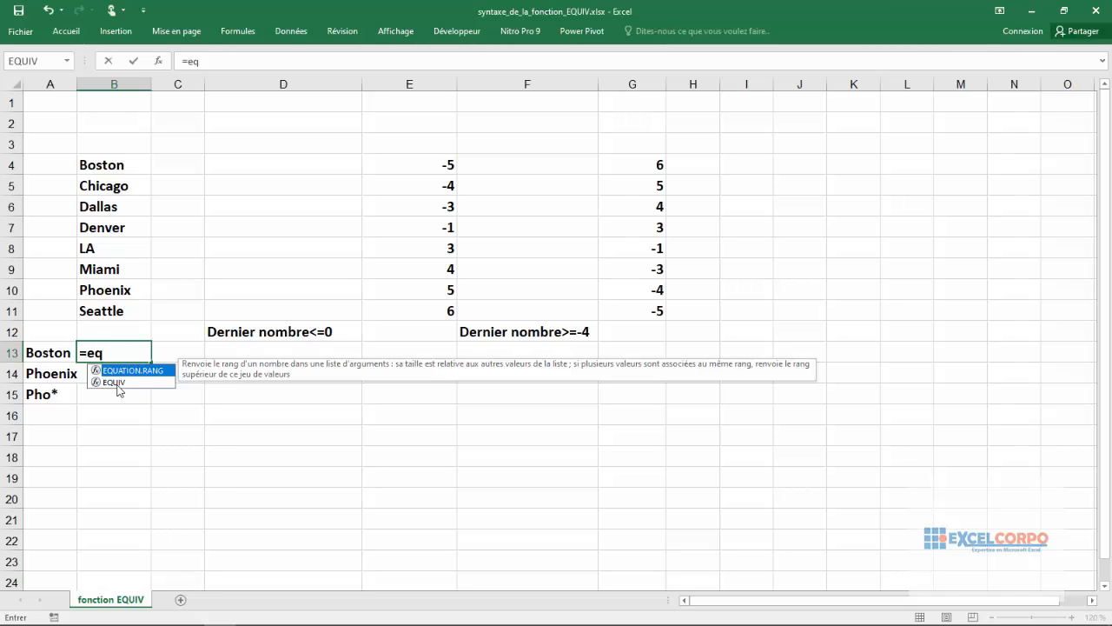
double_click(114, 382)
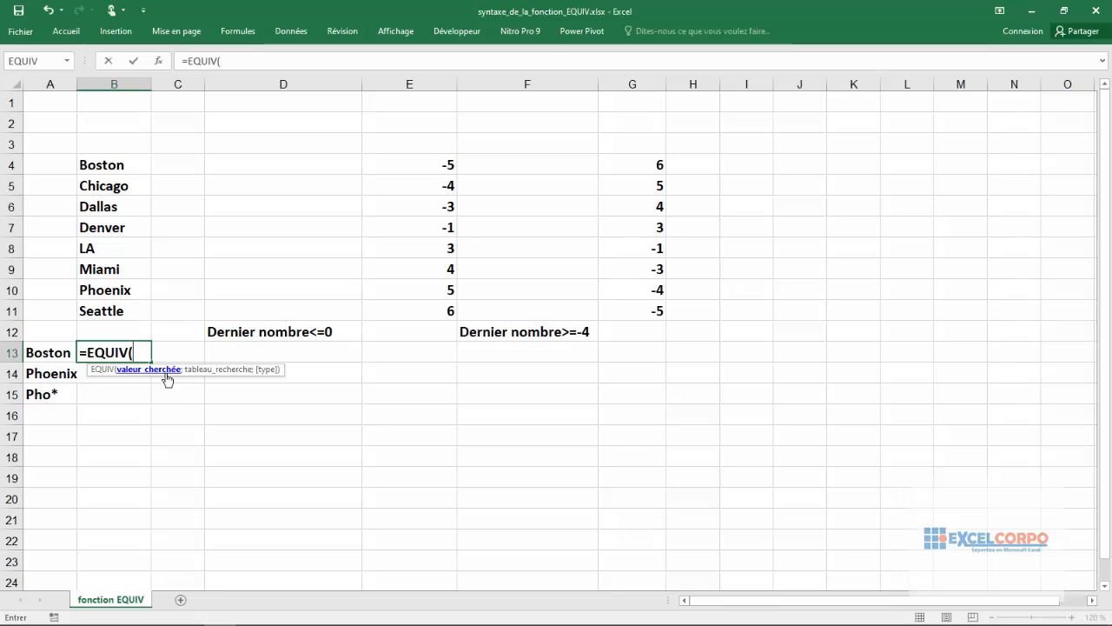
text(")
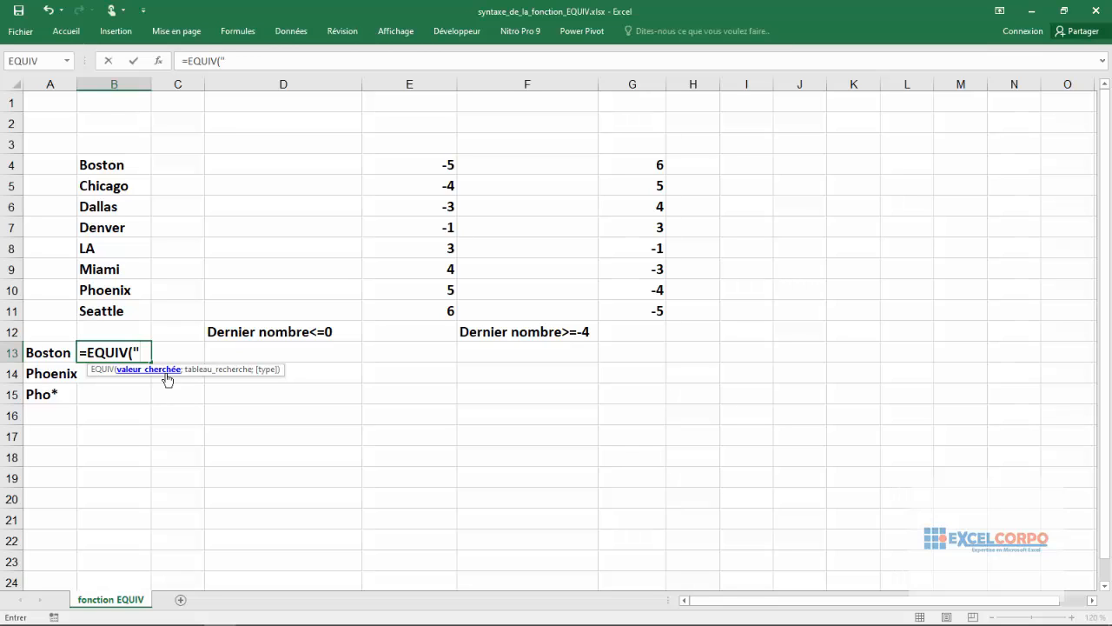
text(boston";)
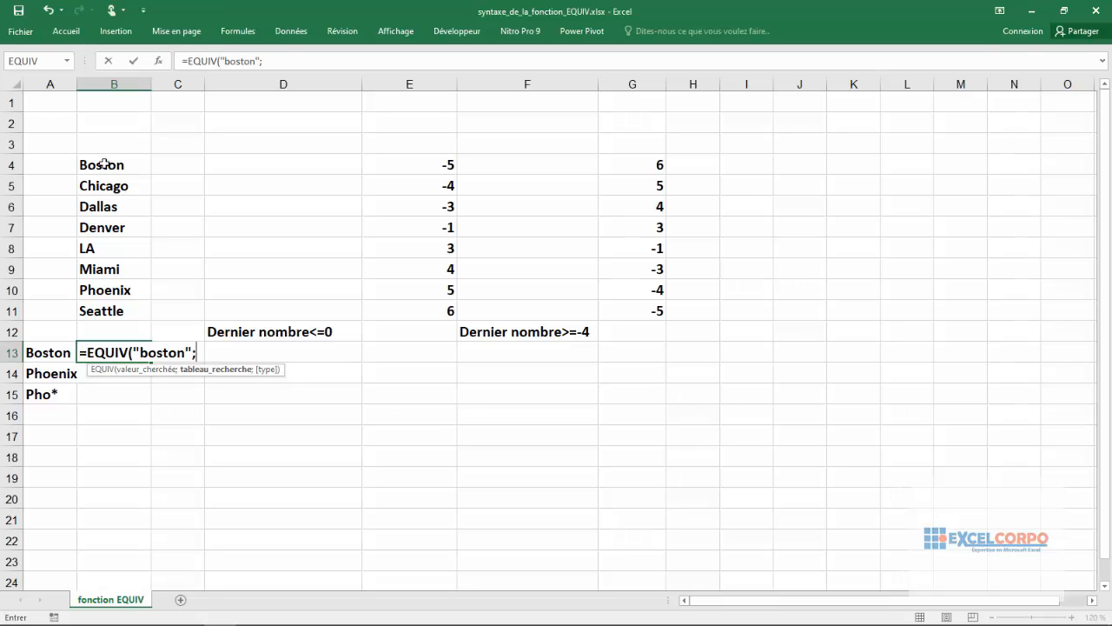
drag(104, 163, 105, 304)
text(;)
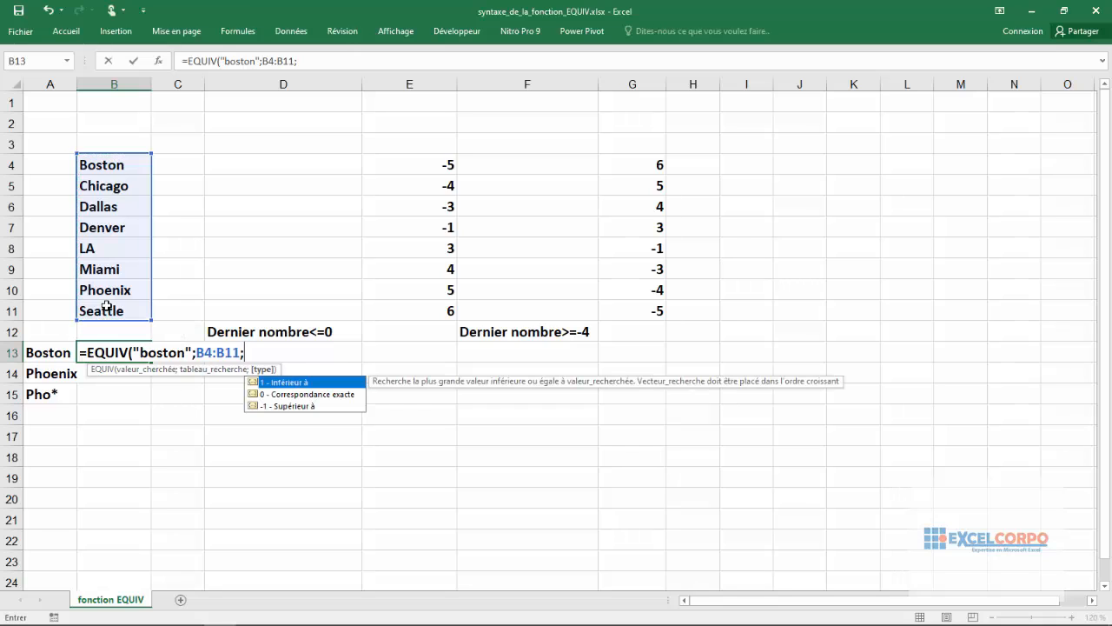
double_click(321, 394)
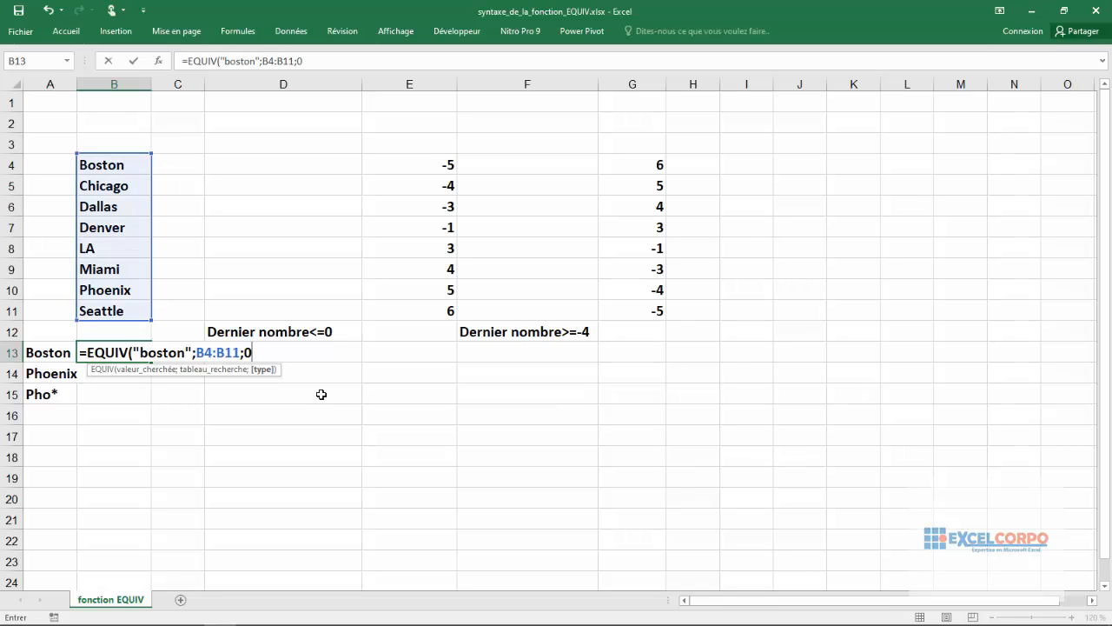
text())
key(Return)
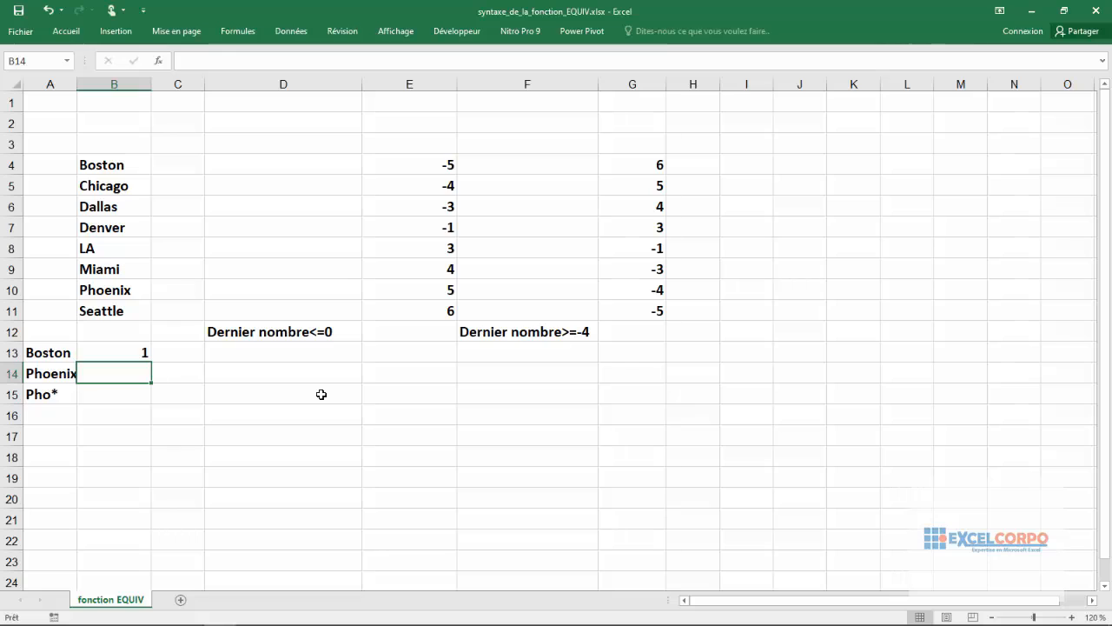
Step: Check the EQUIV formula in B13 against the city list in B4:B11 and Boston's row within it
click(150, 355)
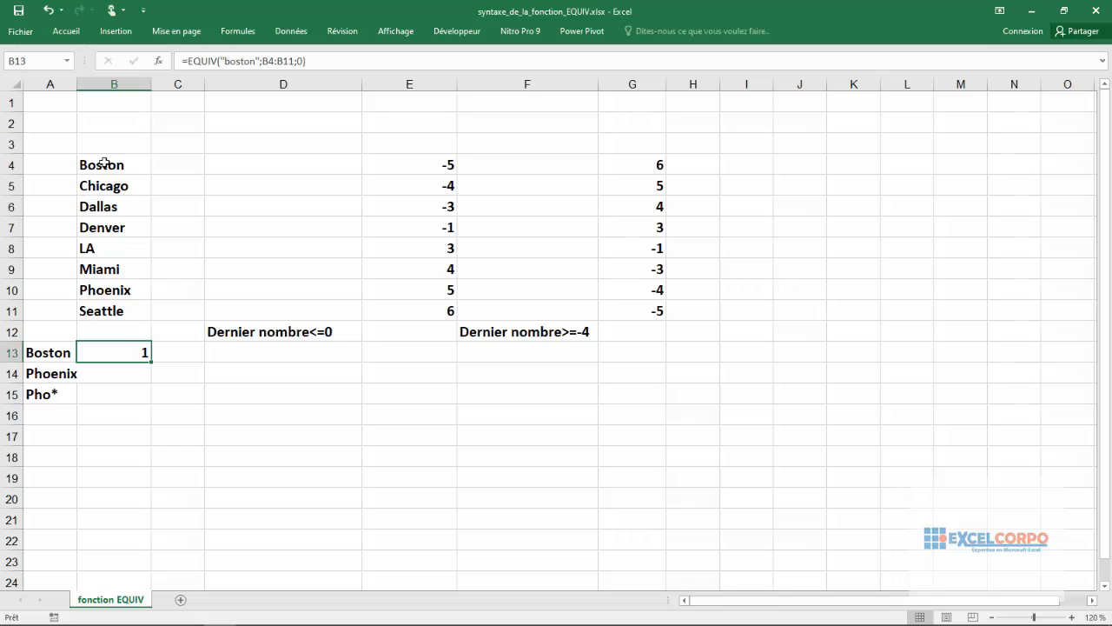
drag(104, 164, 110, 313)
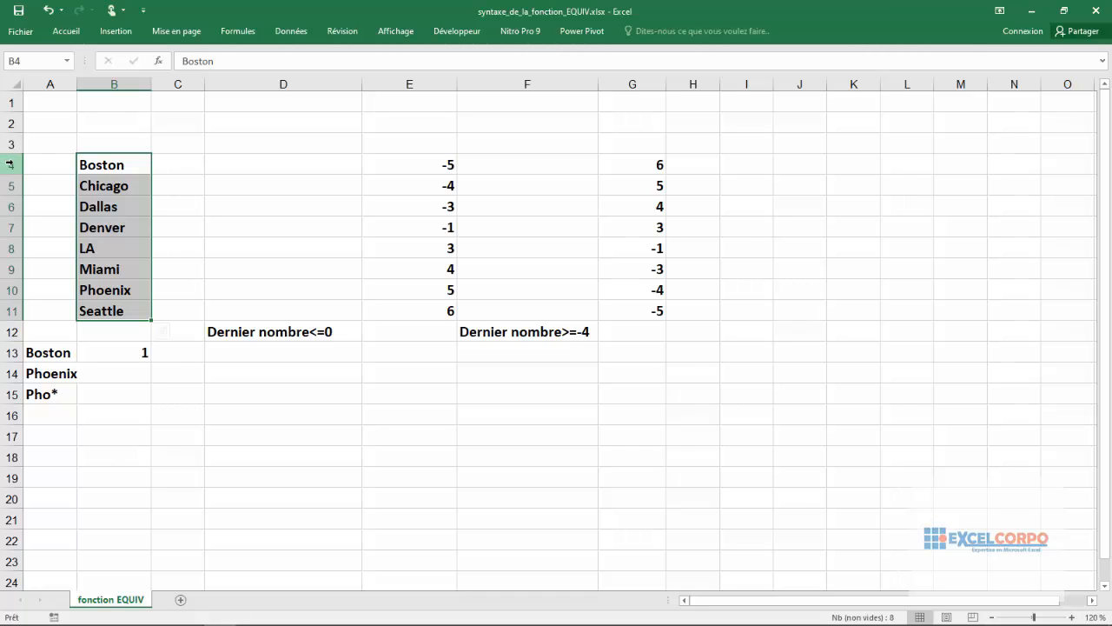
click(116, 351)
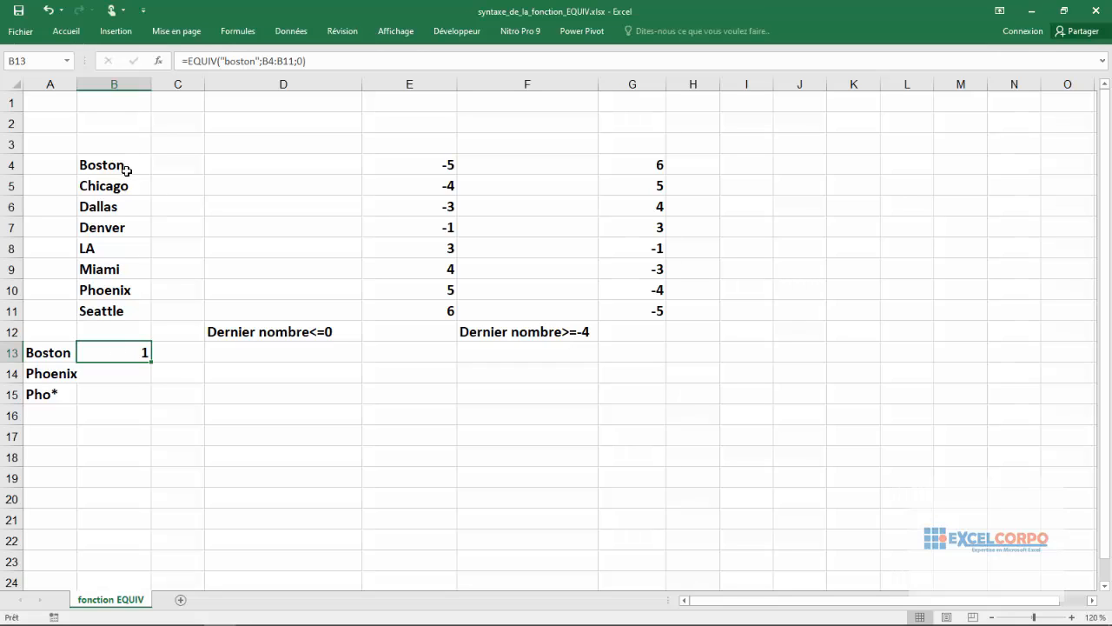
drag(127, 170, 101, 167)
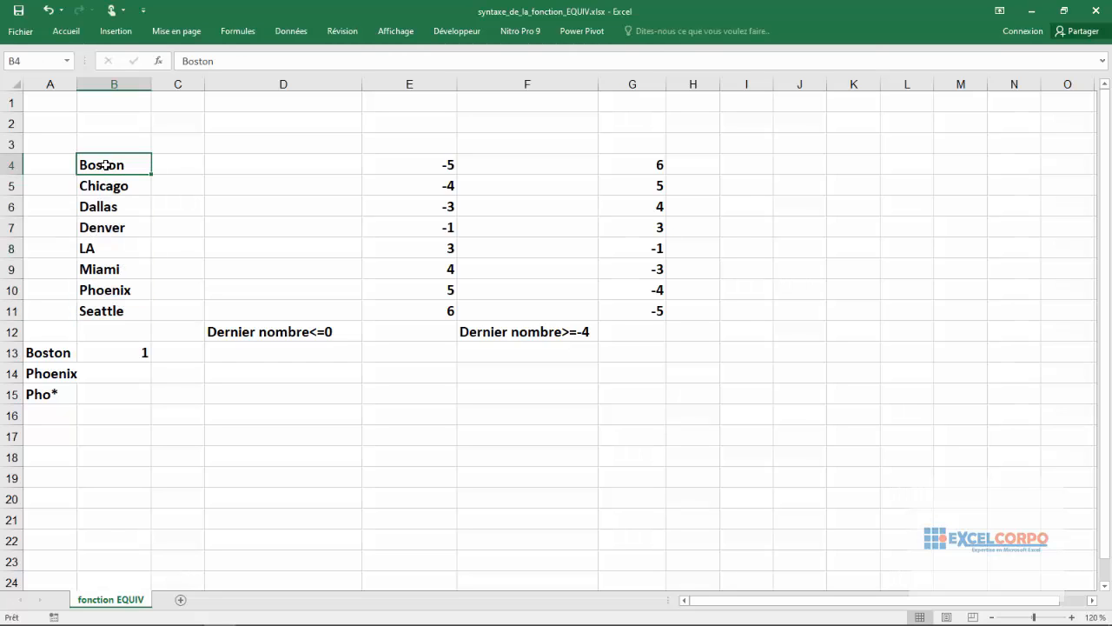
click(137, 357)
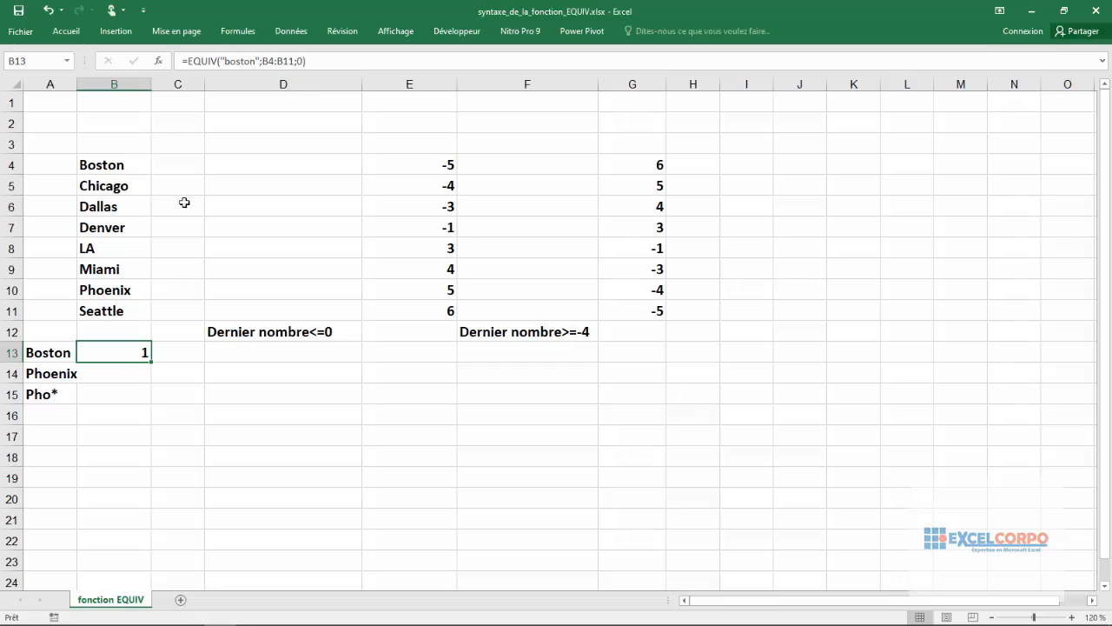
click(319, 63)
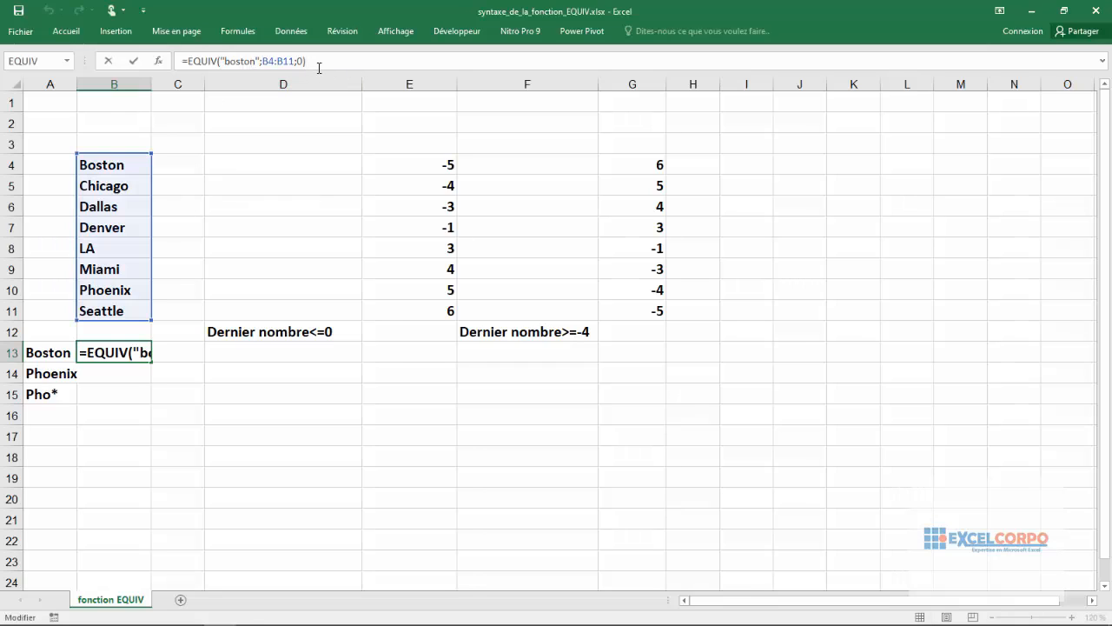
key(Return)
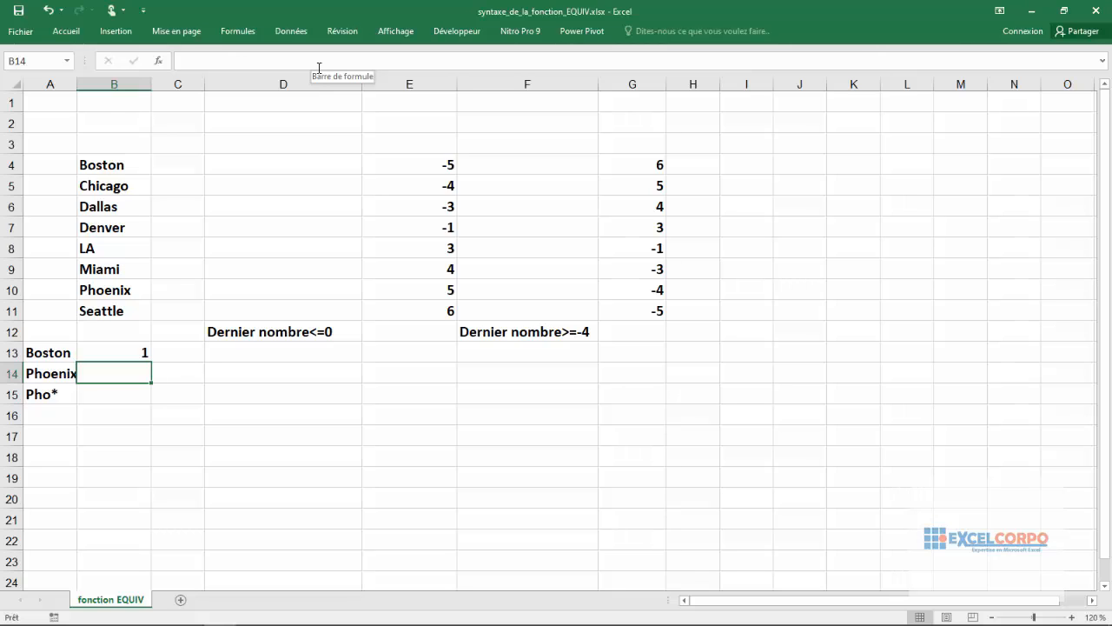
Step: Enter the formula =EQUIV("Phoenix";B4:B11;0) in B14 to find Phoenix's position in the city list by exact match
text(=)
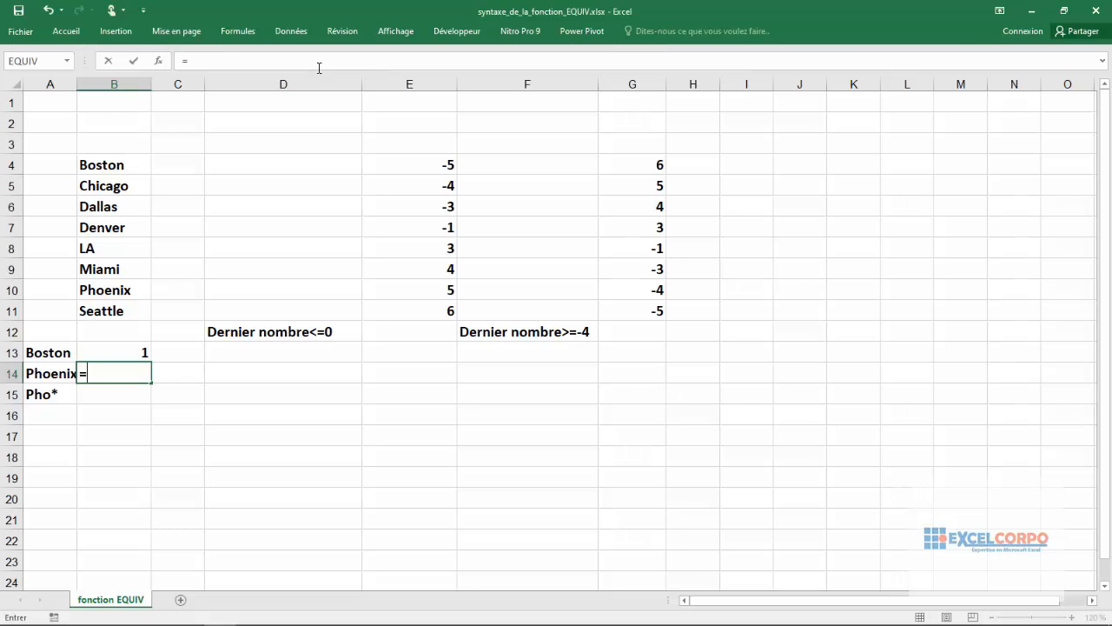
text(ea)
key(BackSpace)
text(q)
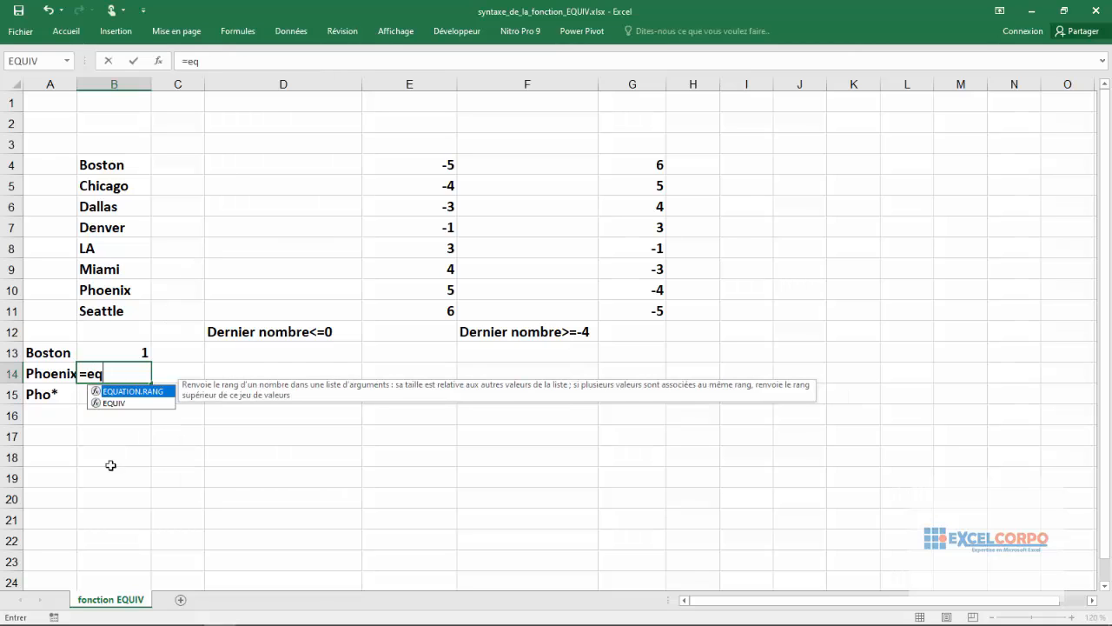
click(126, 403)
double_click(126, 403)
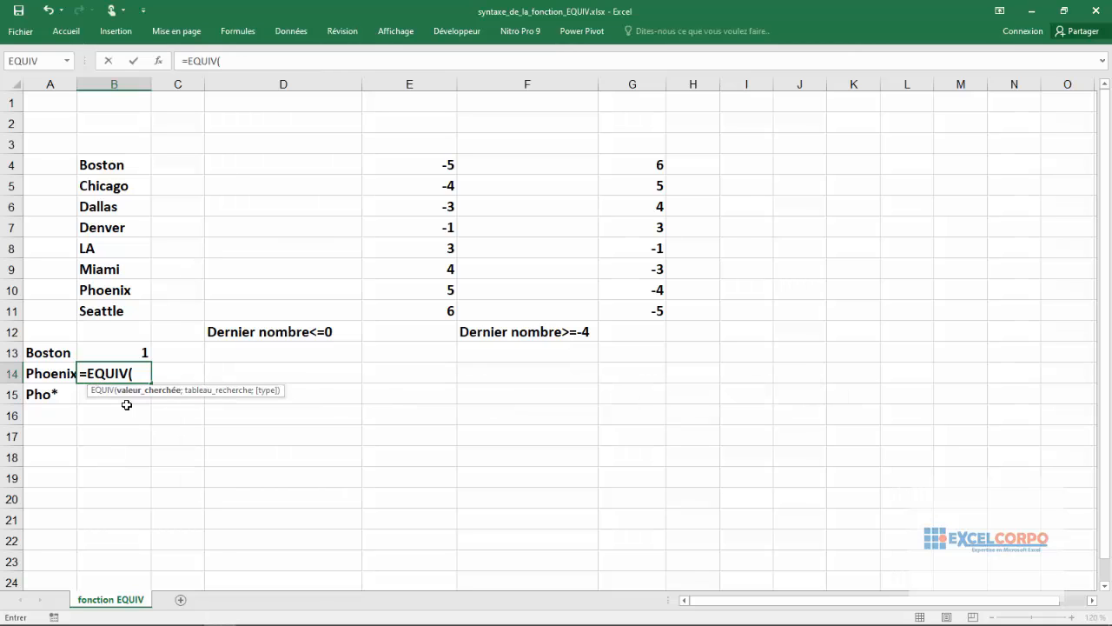
text("Phoenix)
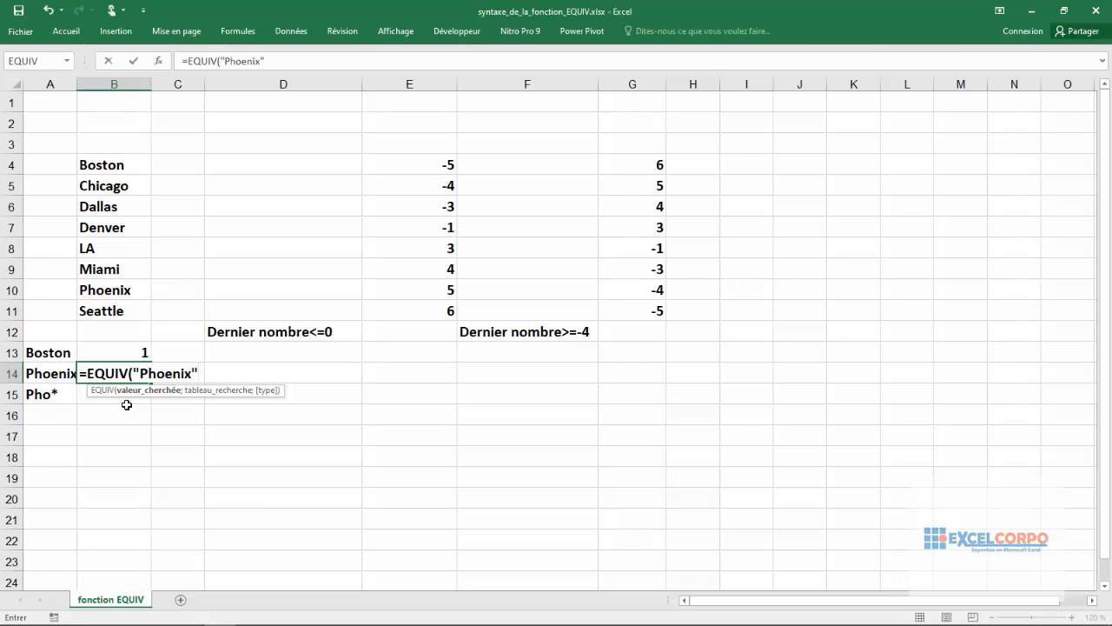
text(";)
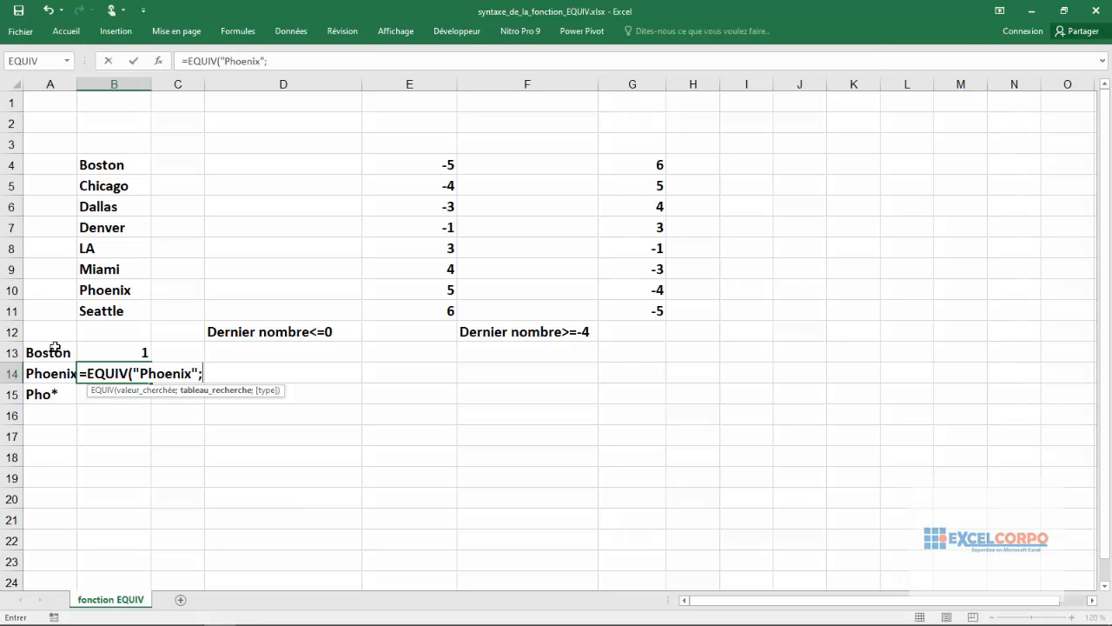
drag(110, 170, 102, 317)
text(;)
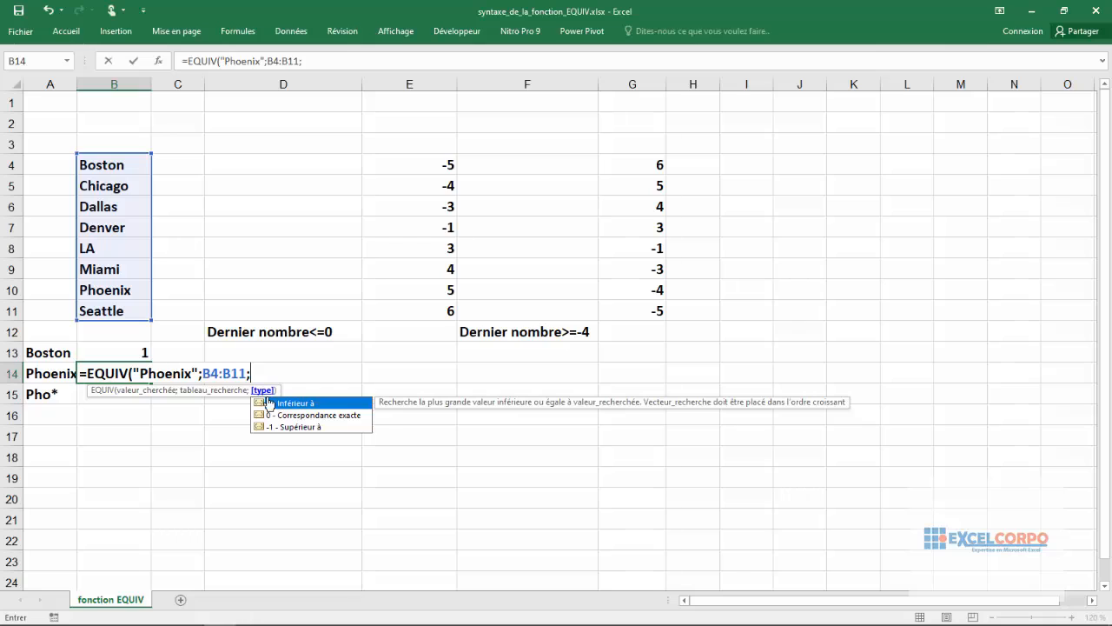
double_click(311, 415)
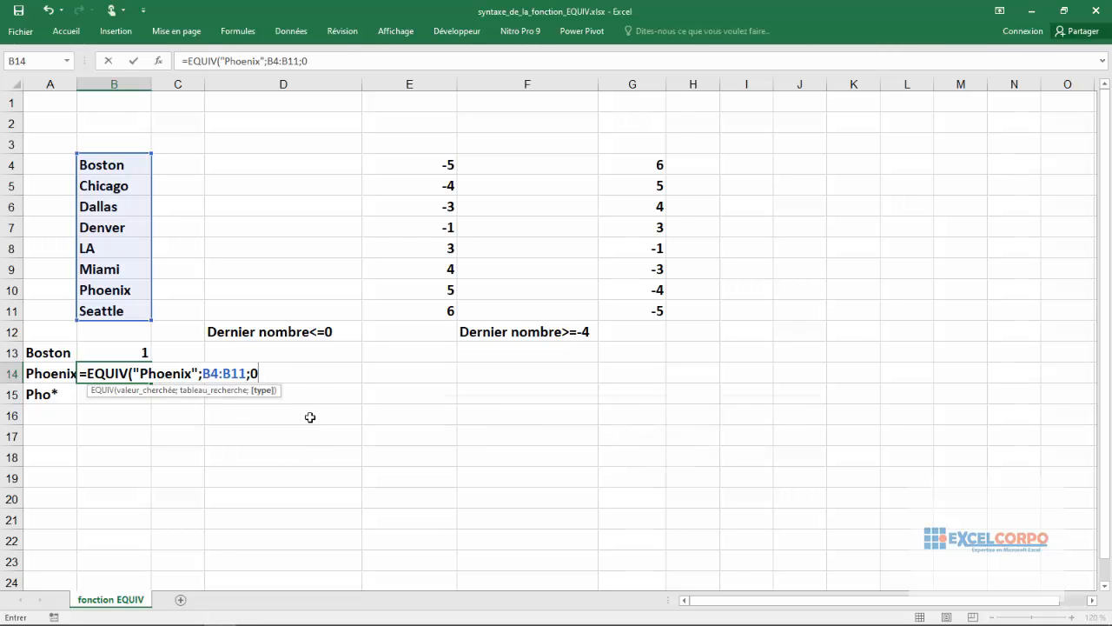
text())
key(Return)
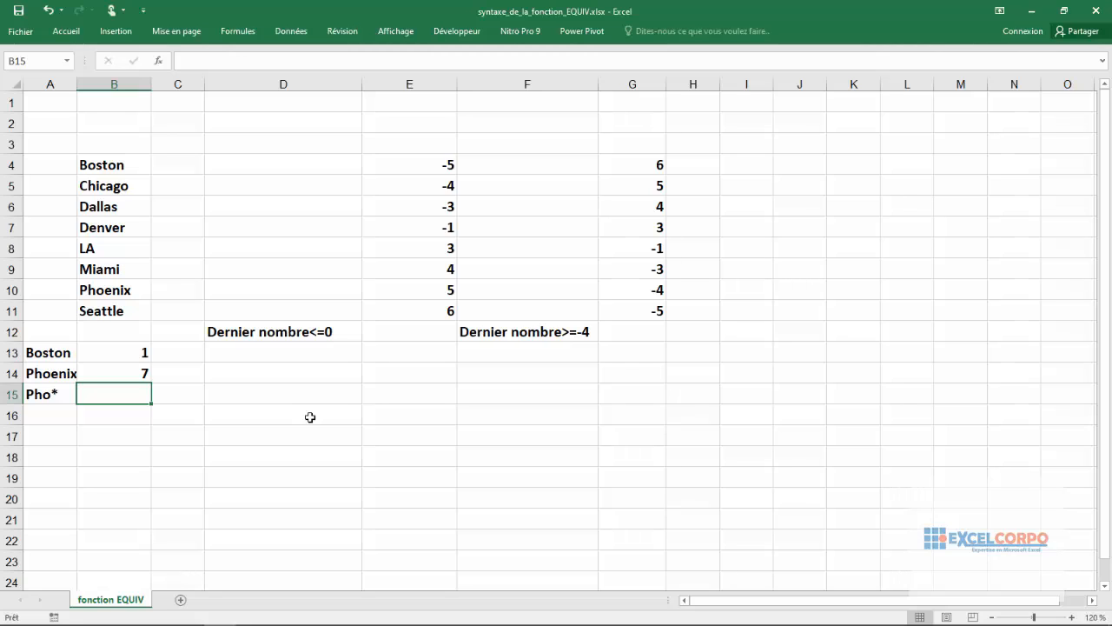
Step: Check the EQUIV result in B14 against Phoenix's place in the city list B4:B11
click(83, 292)
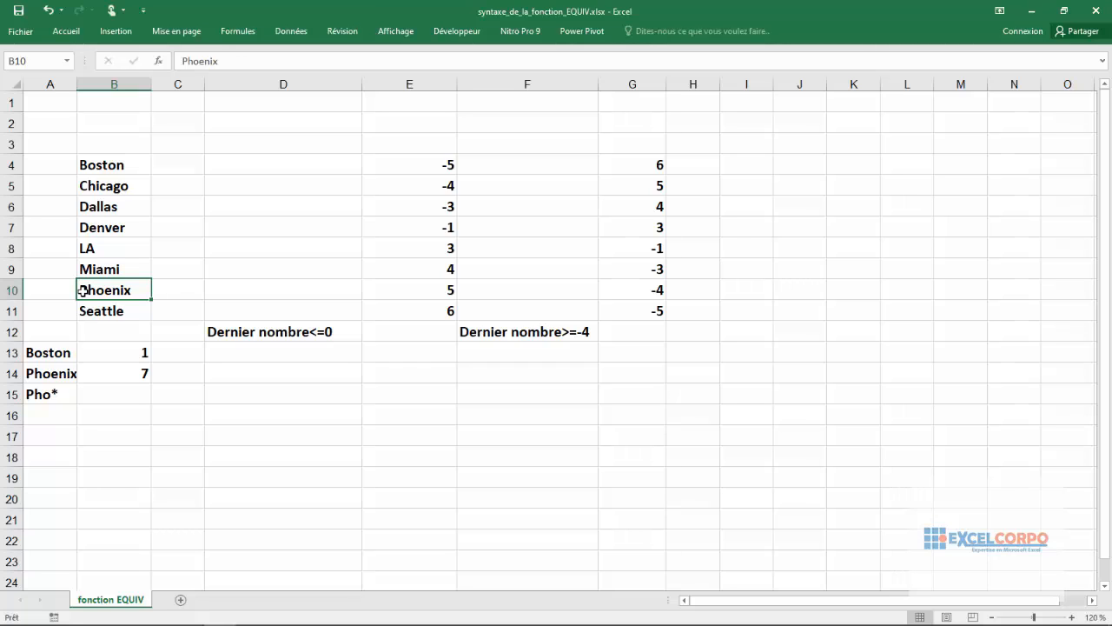
drag(87, 165, 100, 265)
click(94, 206)
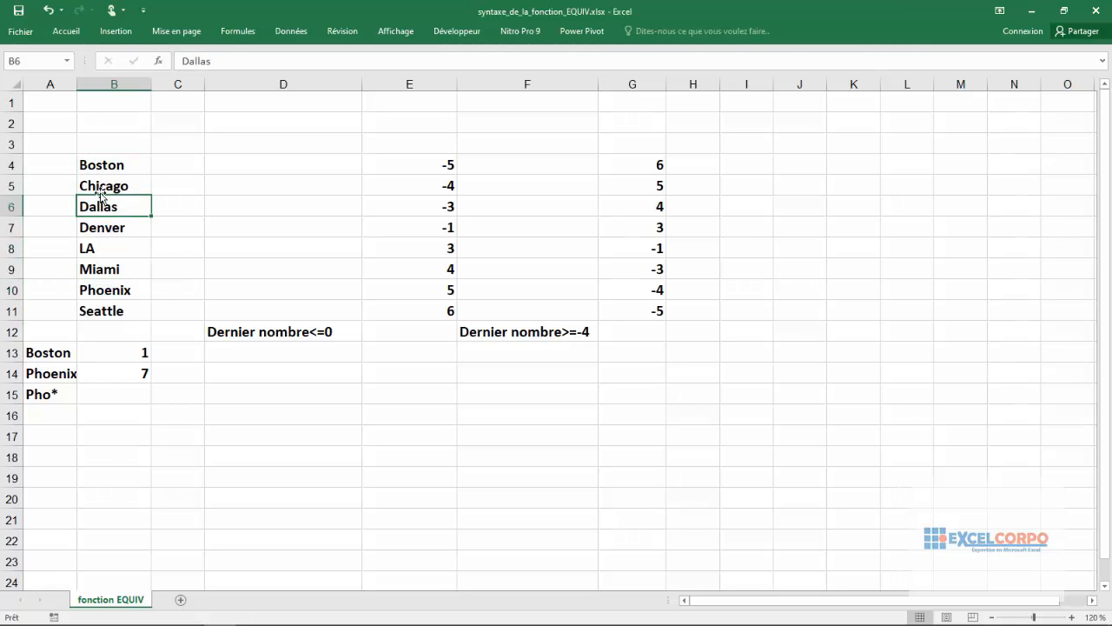
click(93, 287)
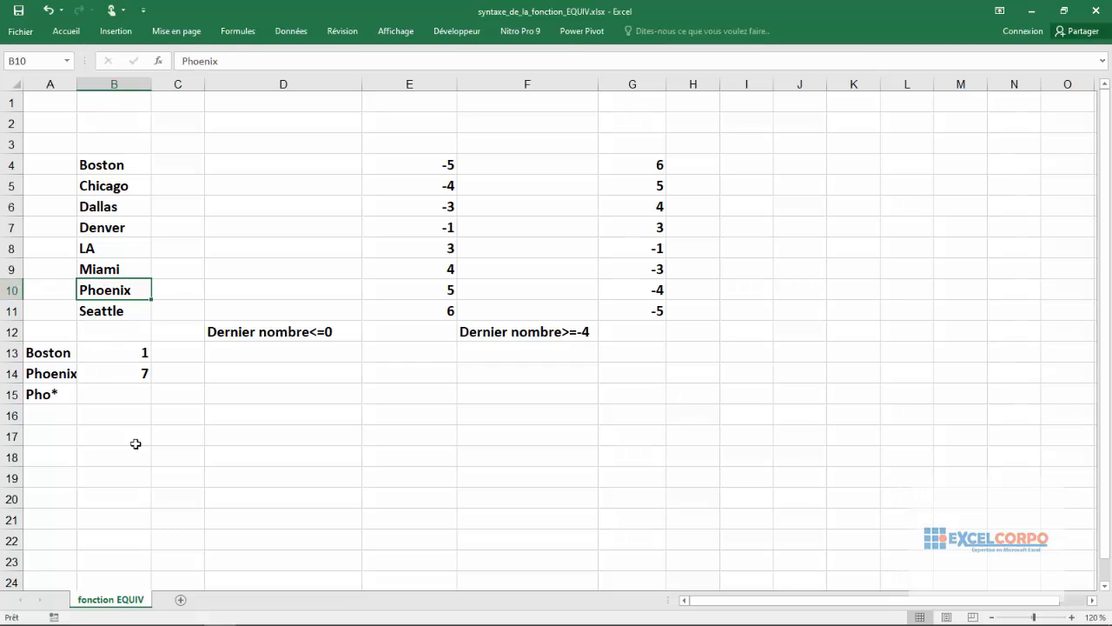
click(142, 373)
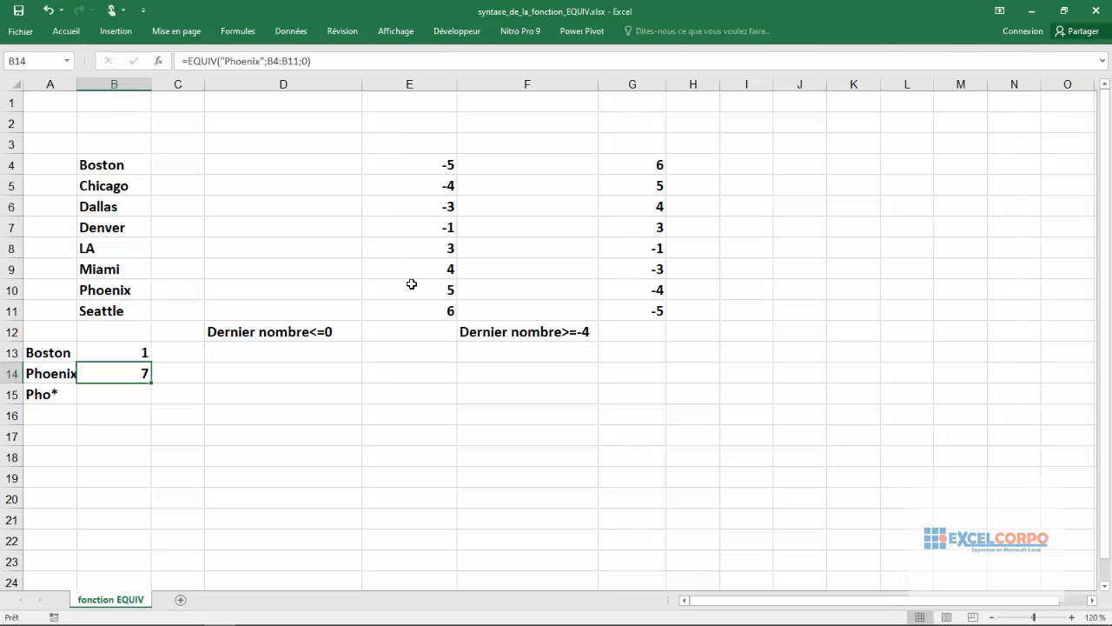
Step: Begin an EQUIV formula in E12 that looks up 0 in the ascending number list E4:E11
click(403, 331)
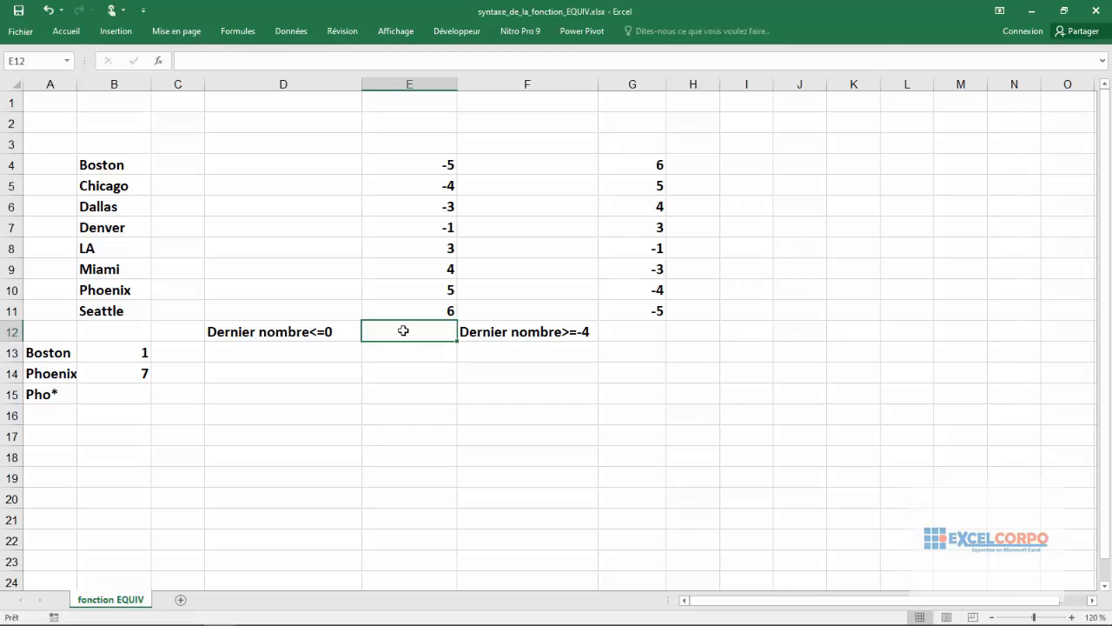
text(=)
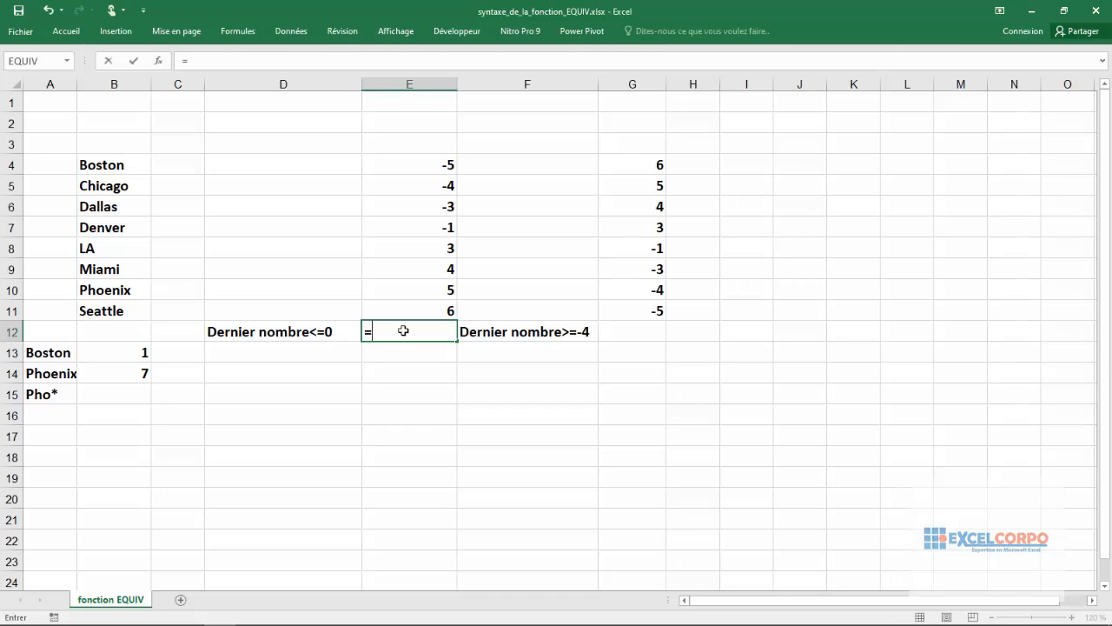
text(equ)
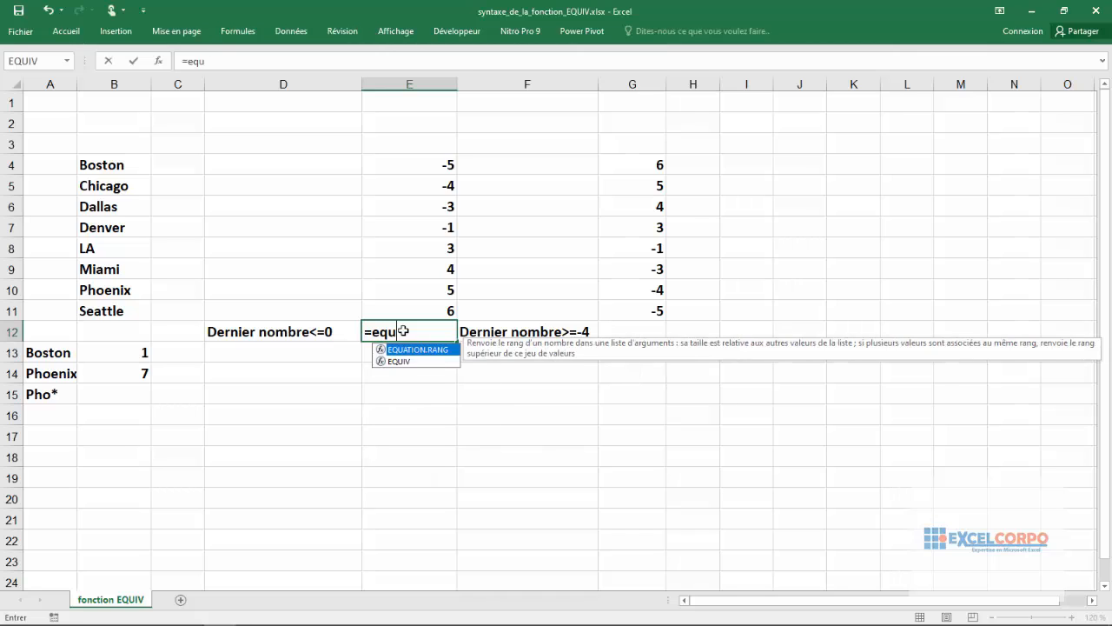
text(i)
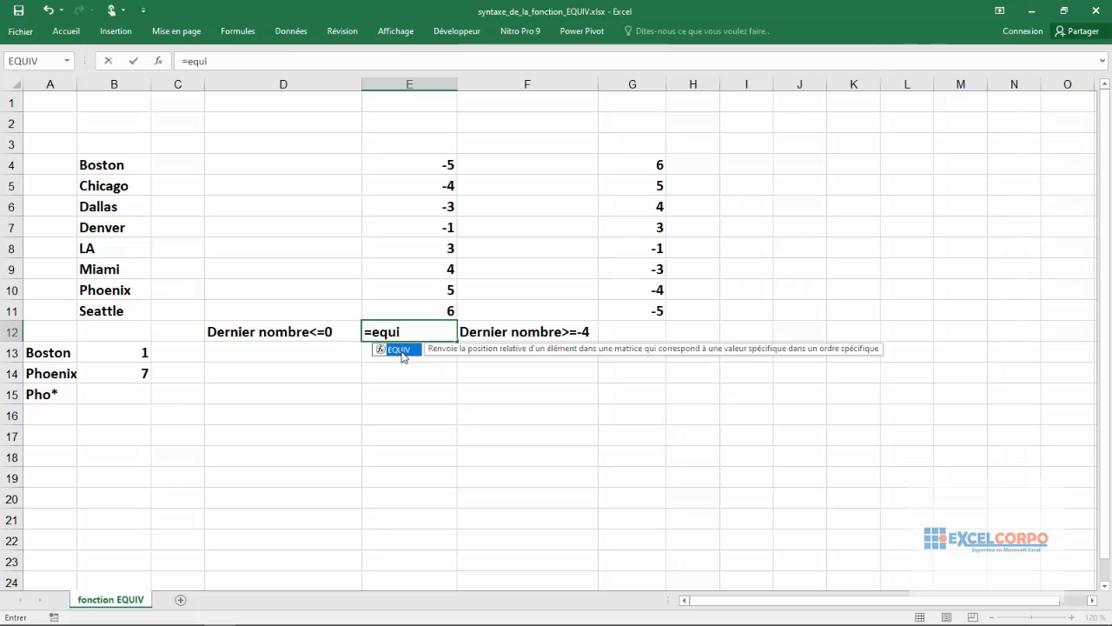
double_click(401, 349)
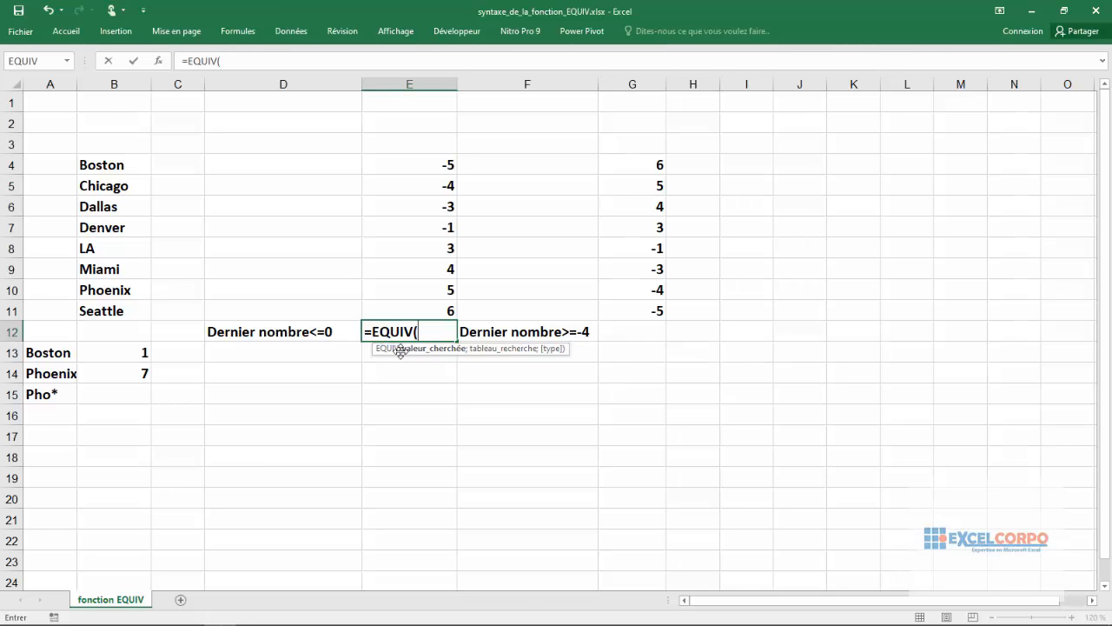
text(0;)
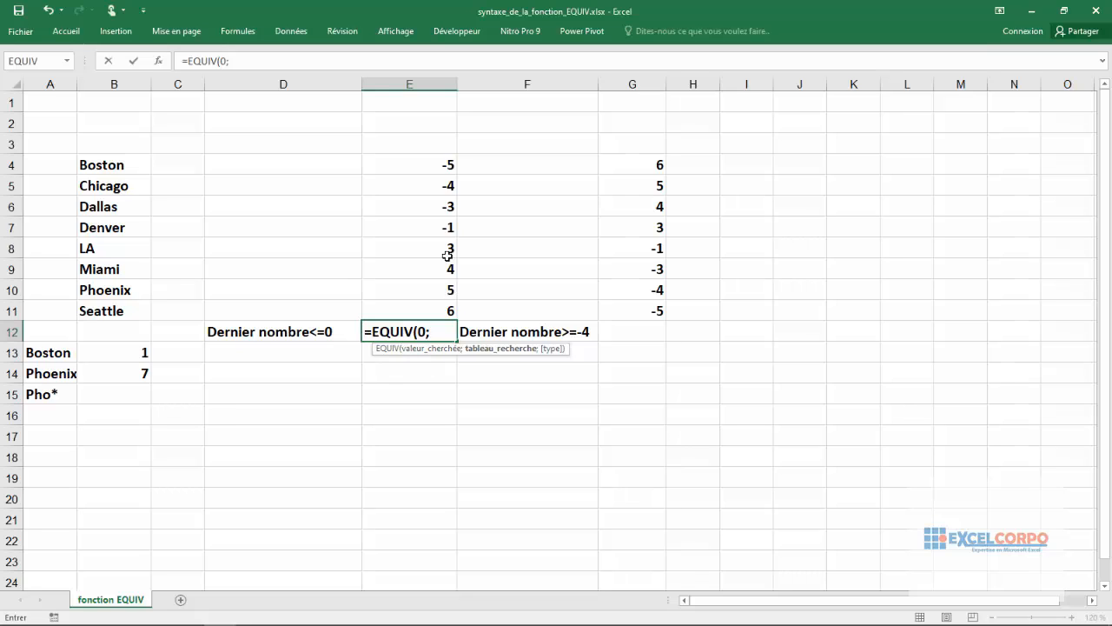
click(434, 167)
drag(432, 169, 445, 307)
text(;)
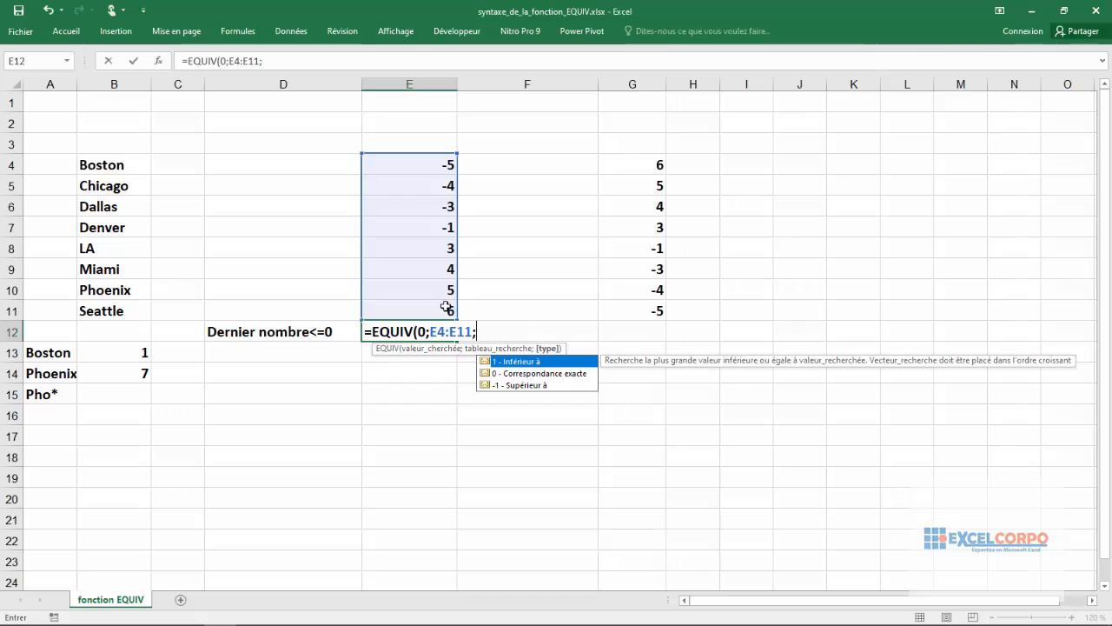
click(506, 386)
double_click(504, 385)
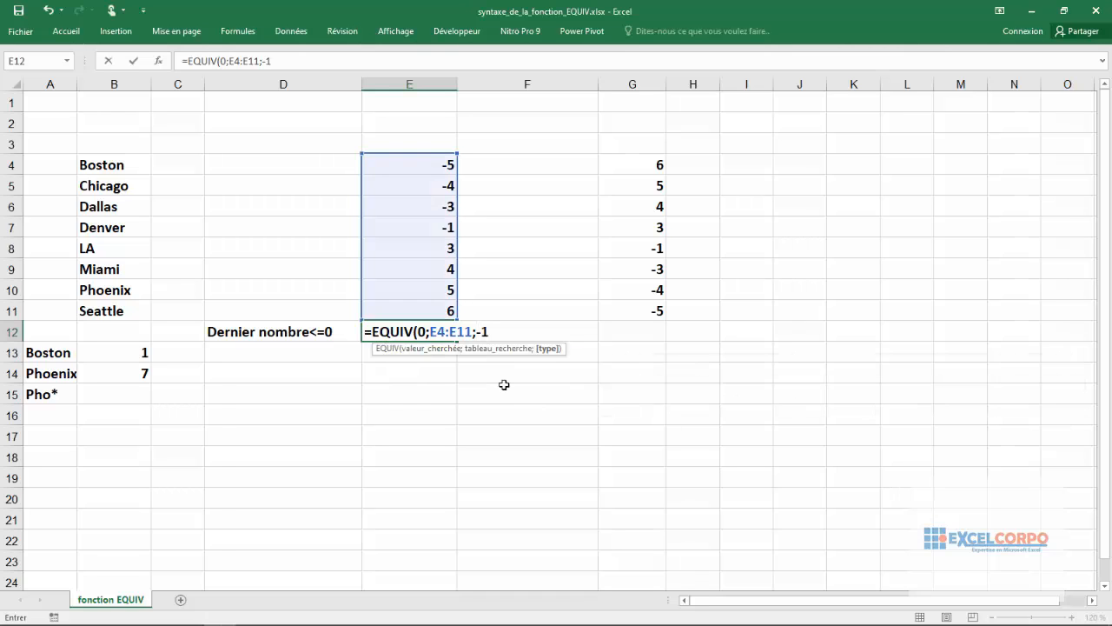
key(BackSpace)
key(BackSpace)
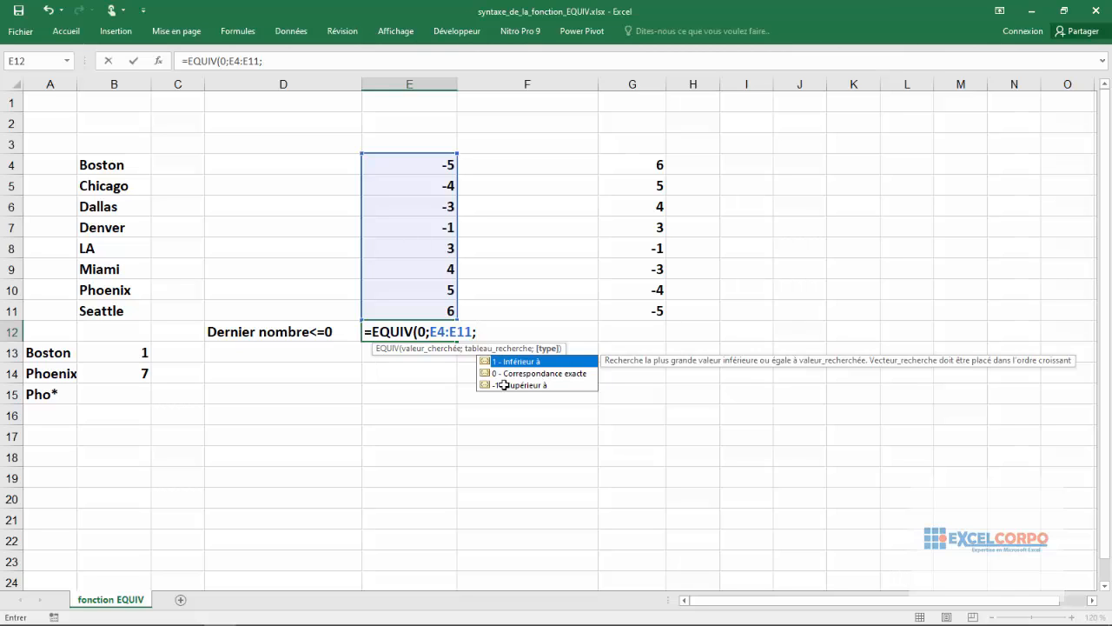
Step: Complete the E12 formula as =EQUIV(0;E4:E11;1), using the match type "1 - Inférieur à"
double_click(517, 363)
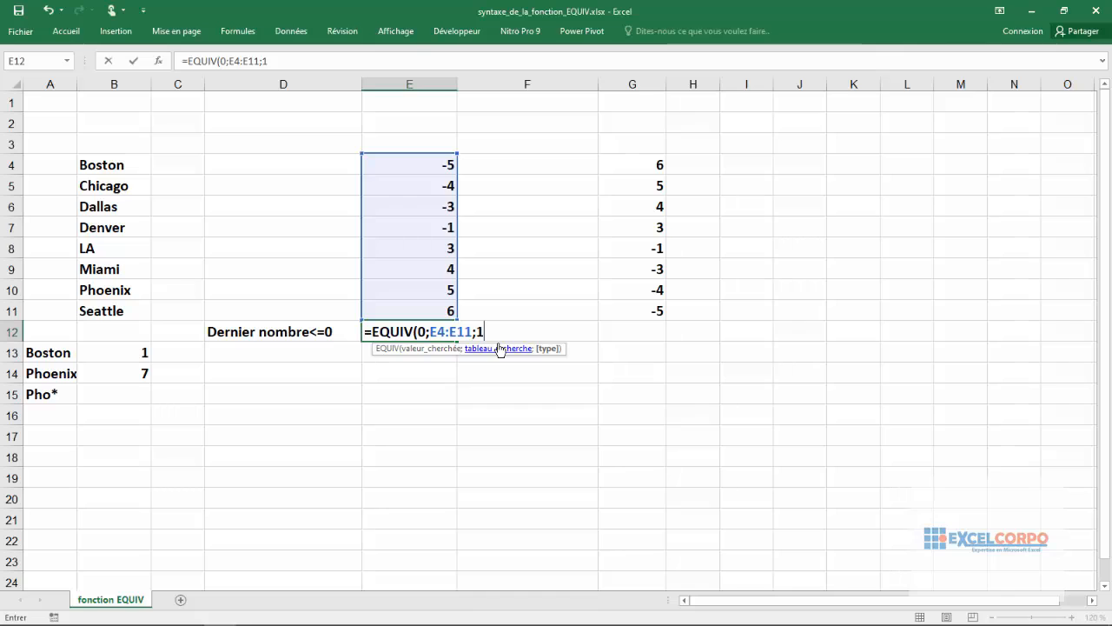
text())
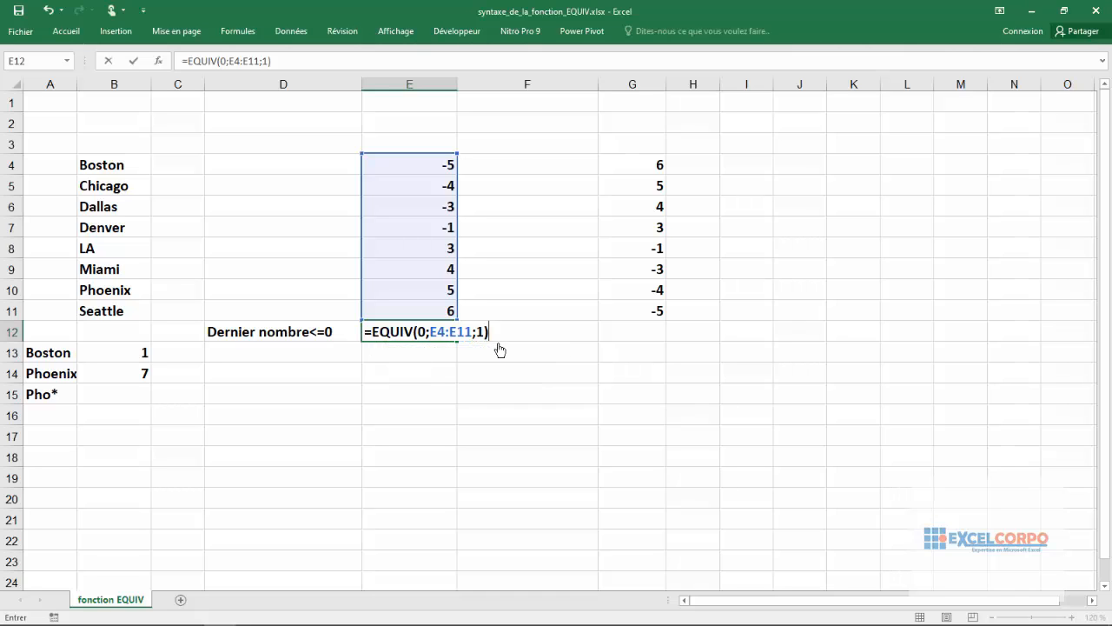
key(Return)
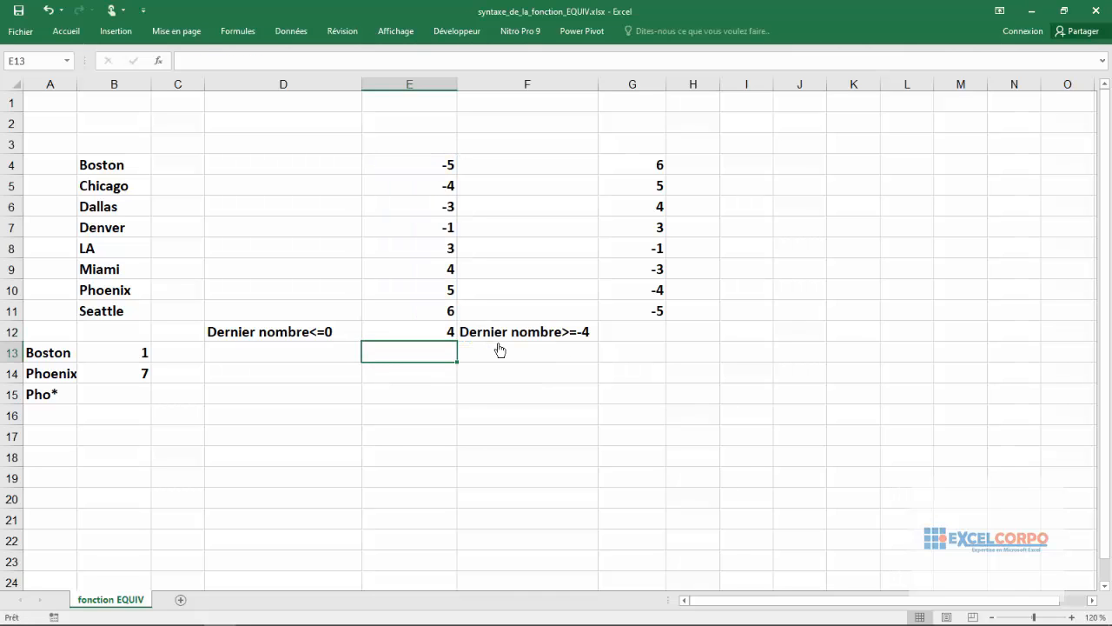
Step: Check the EQUIV formula in E12 against the matching number in E7 and its place in the list
click(427, 334)
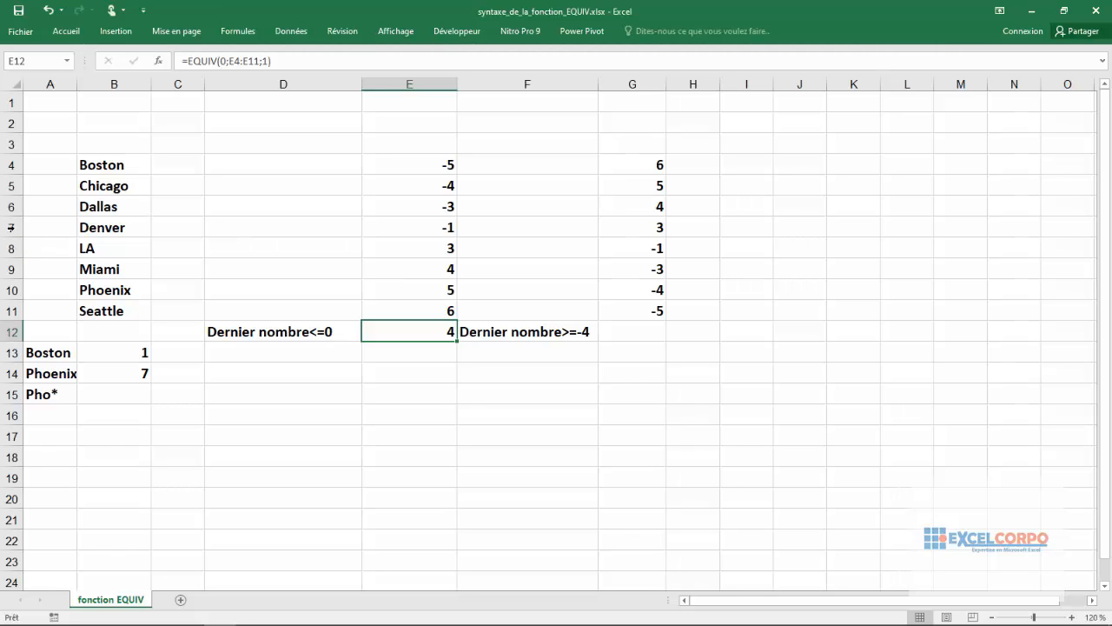
click(11, 243)
click(448, 227)
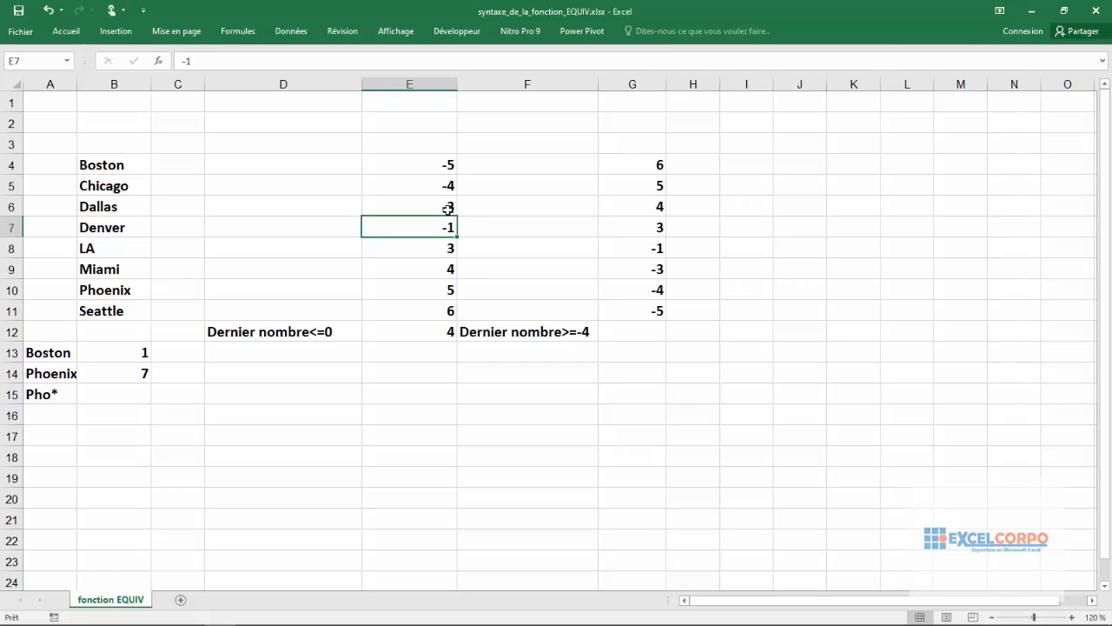
Step: Enter =EQUIV(-4;G4:G11;-1) in G12 to find the position of the last number >= -4 in the descending list
click(660, 333)
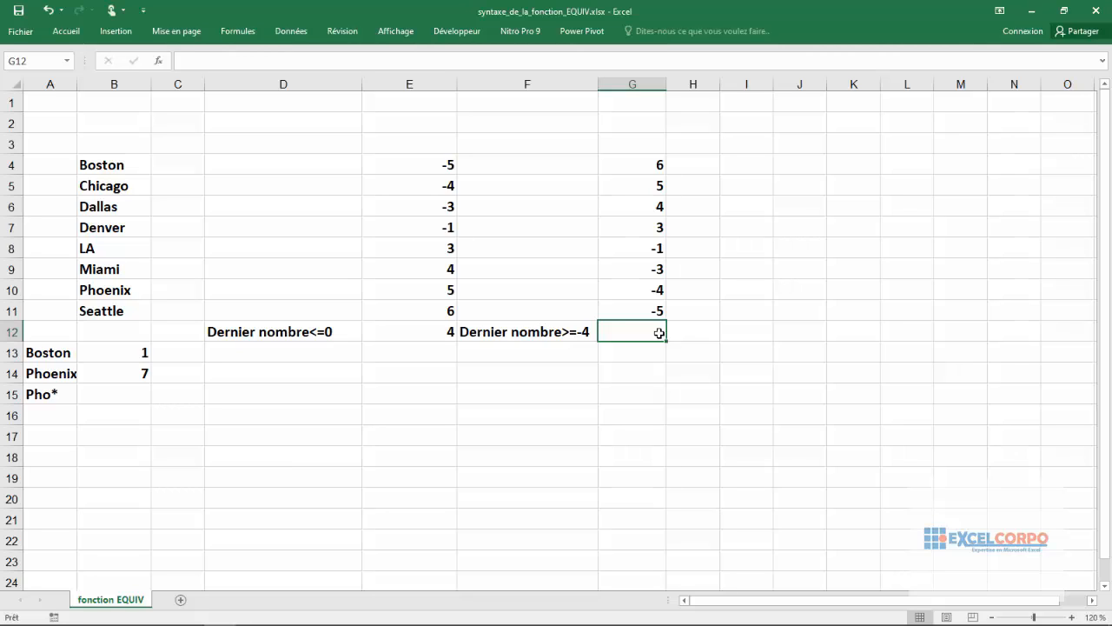
text(=)
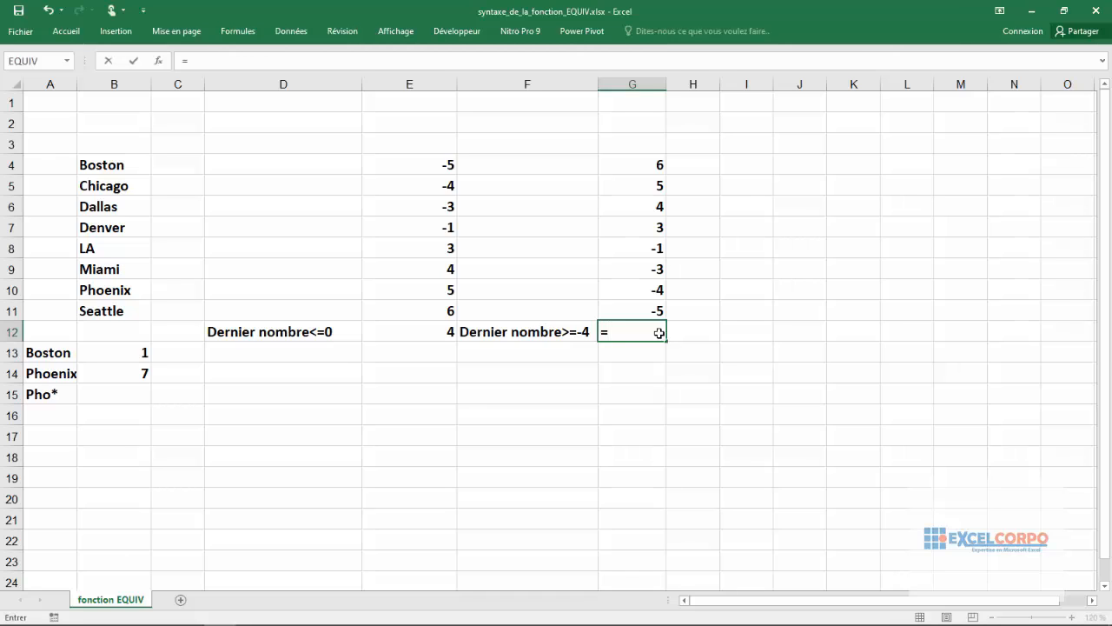
text(equ)
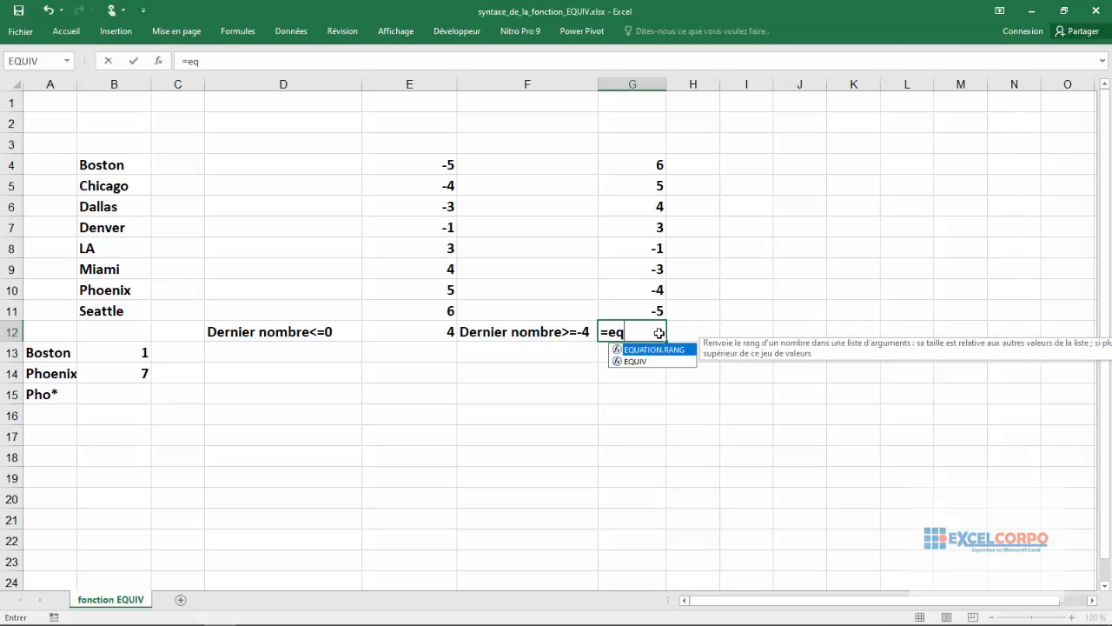
double_click(666, 361)
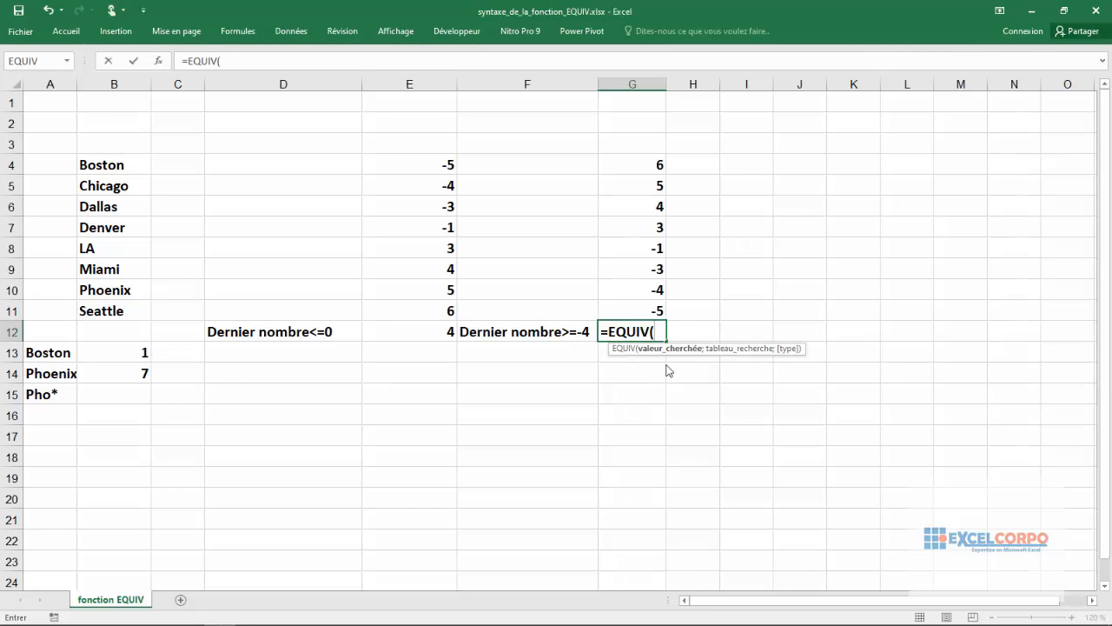
text(-4;)
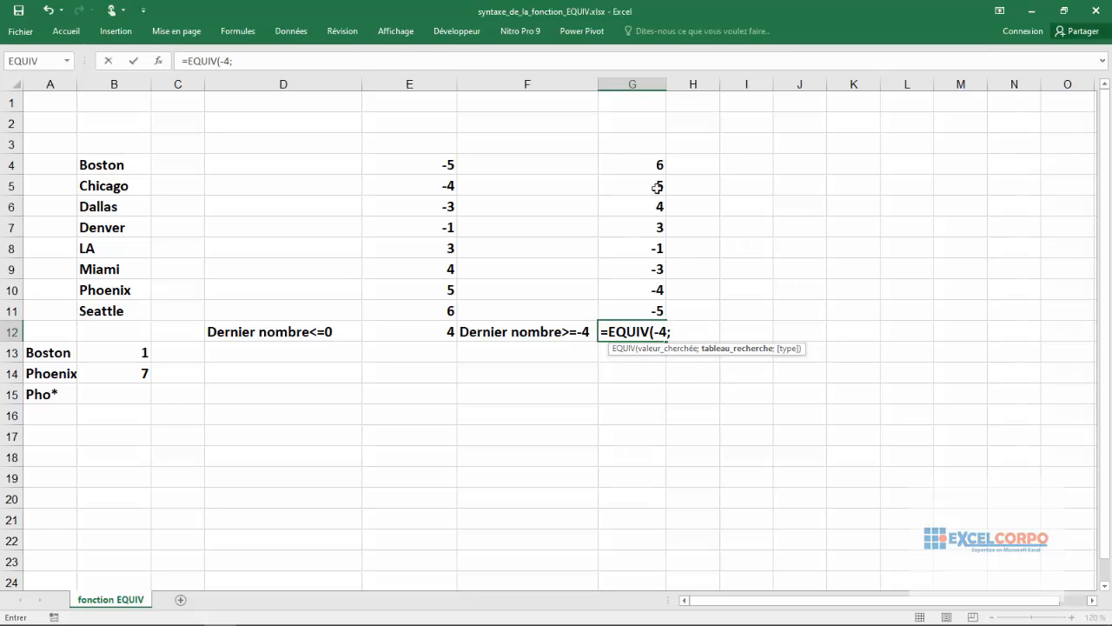
drag(643, 167, 651, 310)
text(;)
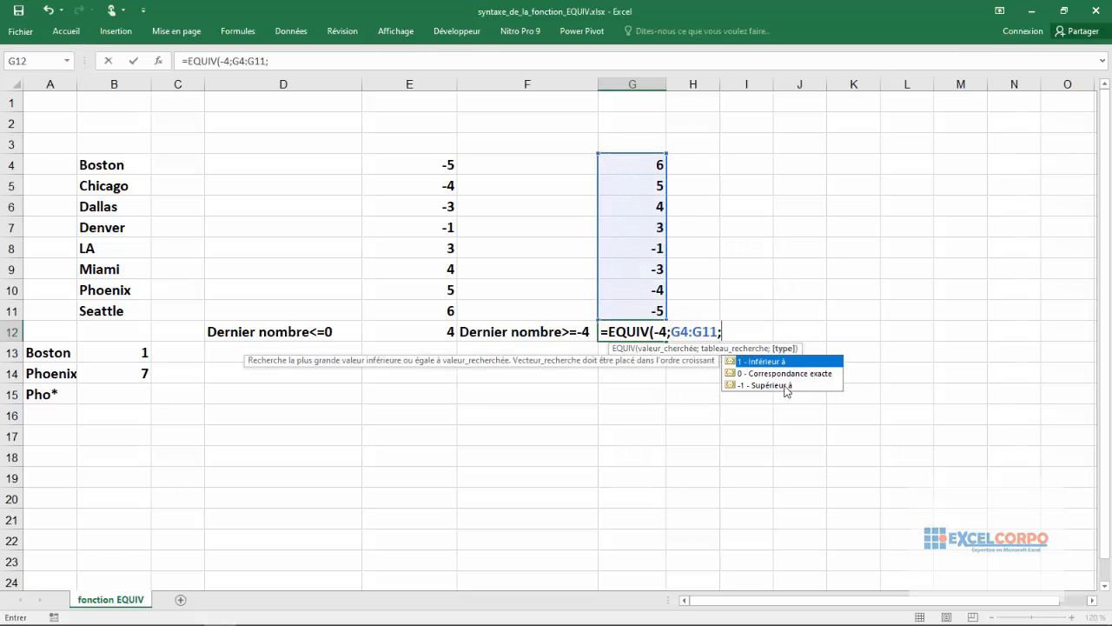
click(786, 385)
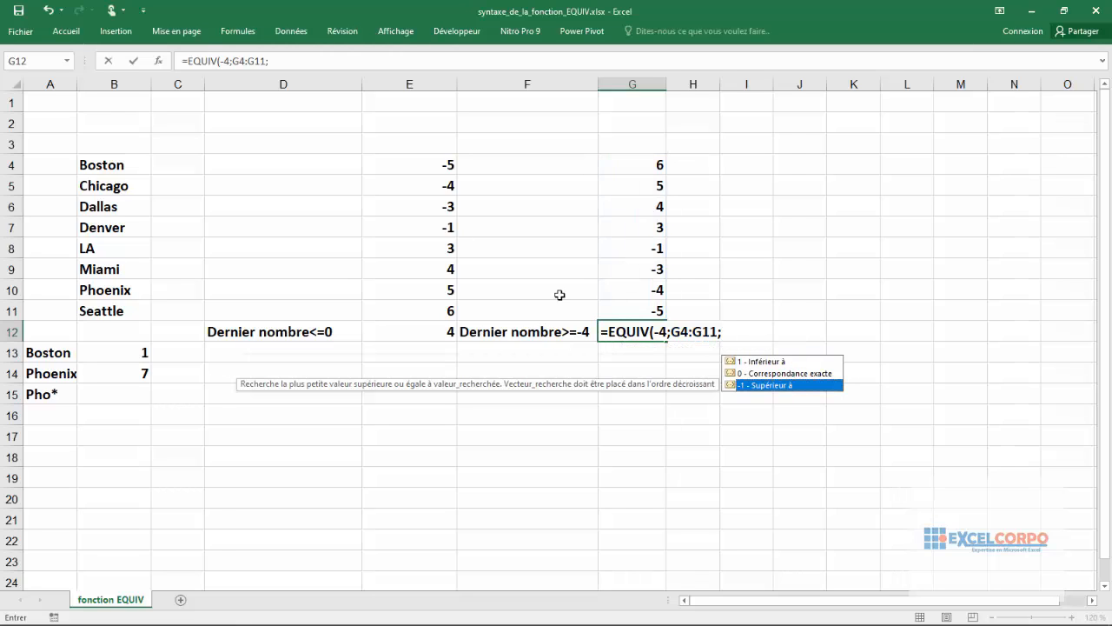
double_click(768, 387)
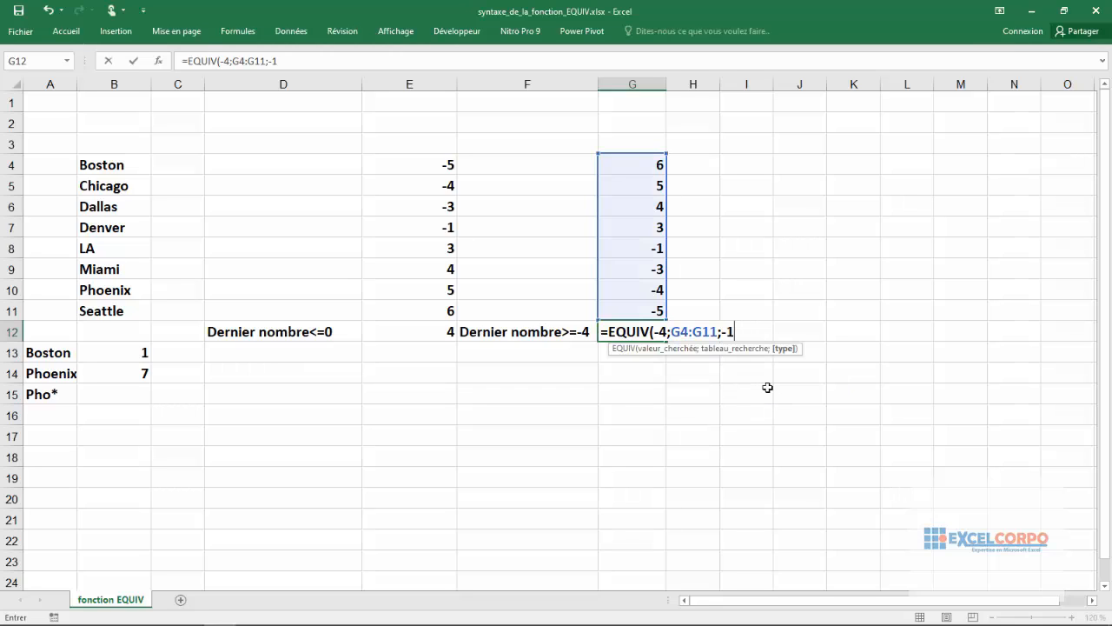
text())
key(Return)
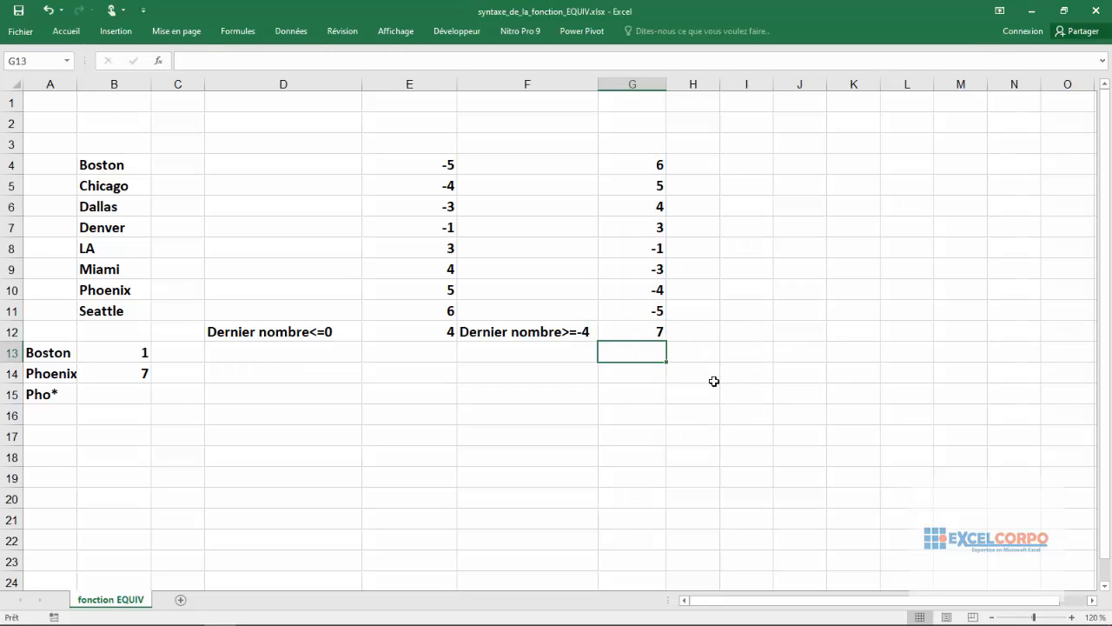
Step: Check the EQUIV formula in G12 against the matching number in G10 and its place in the descending list
click(646, 331)
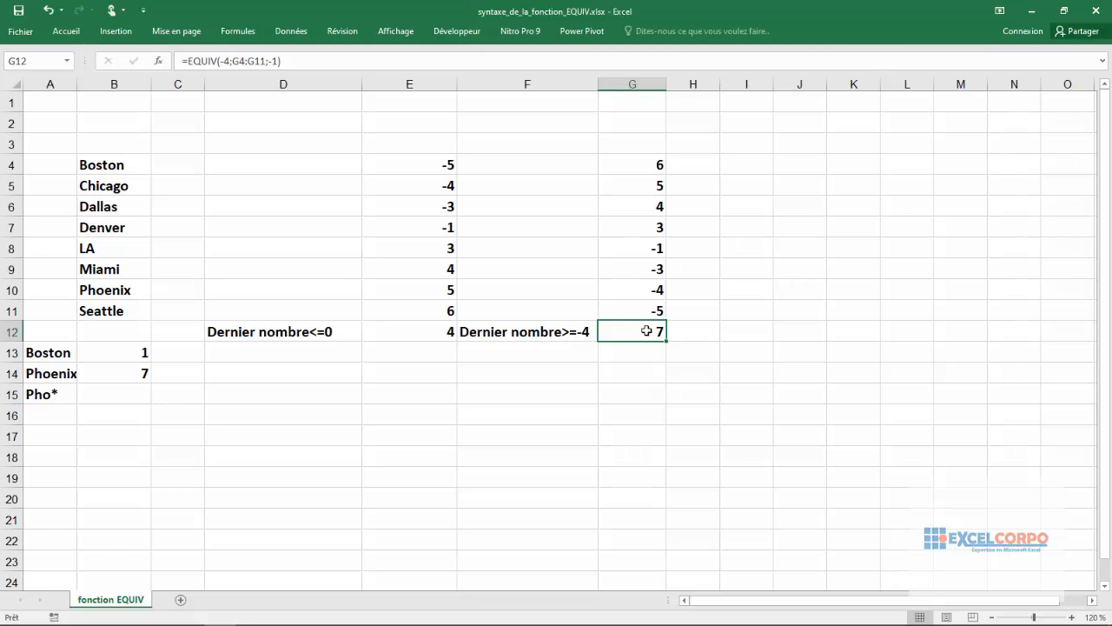
key(alt)
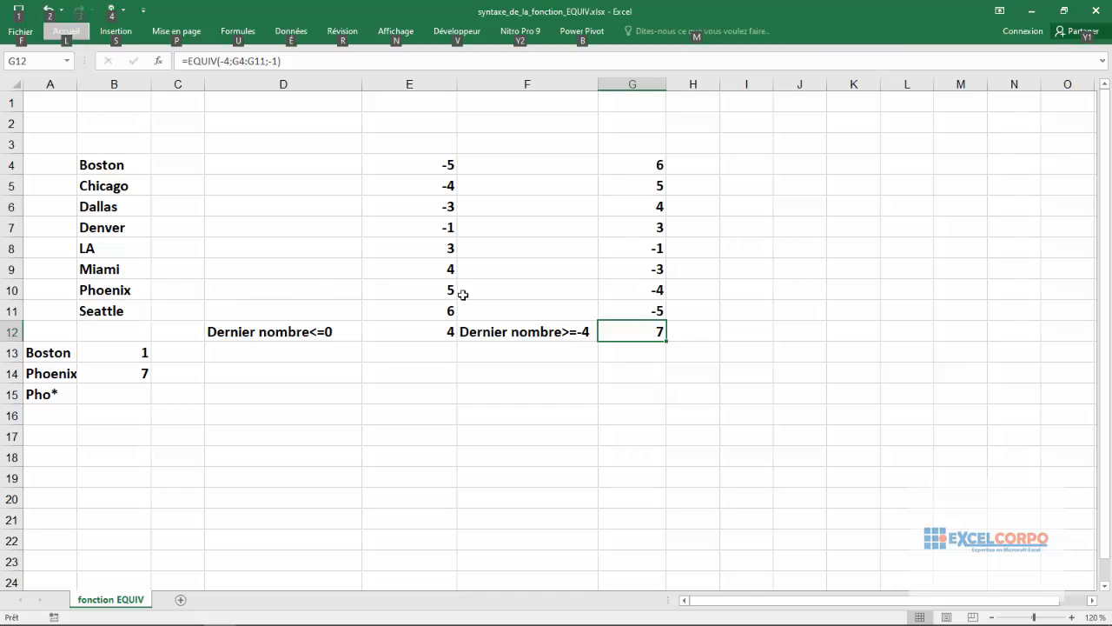
click(663, 287)
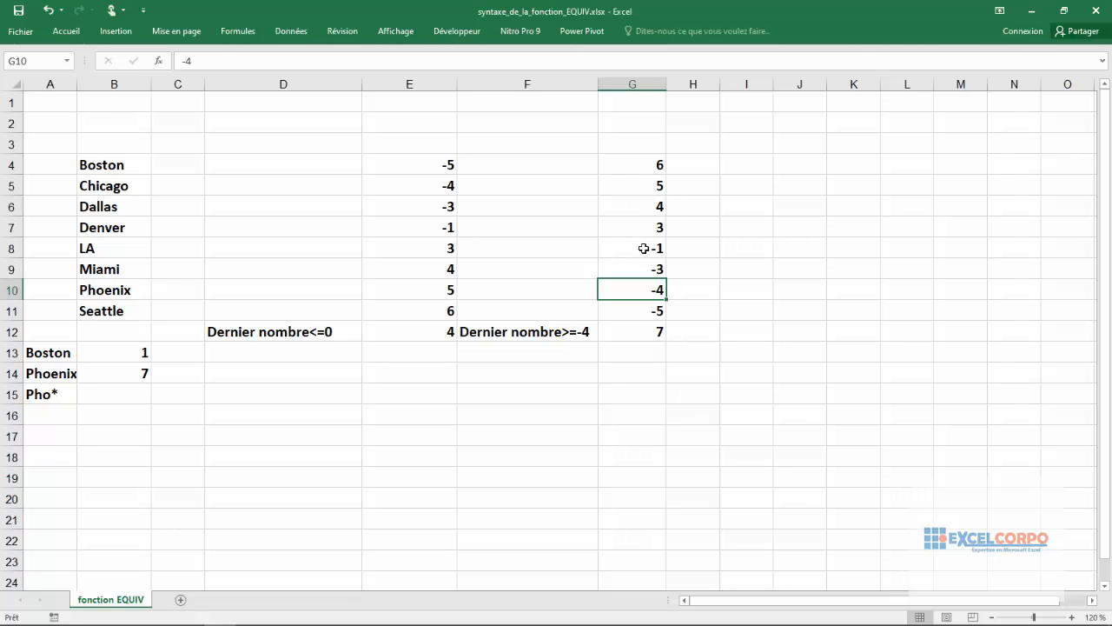
click(656, 333)
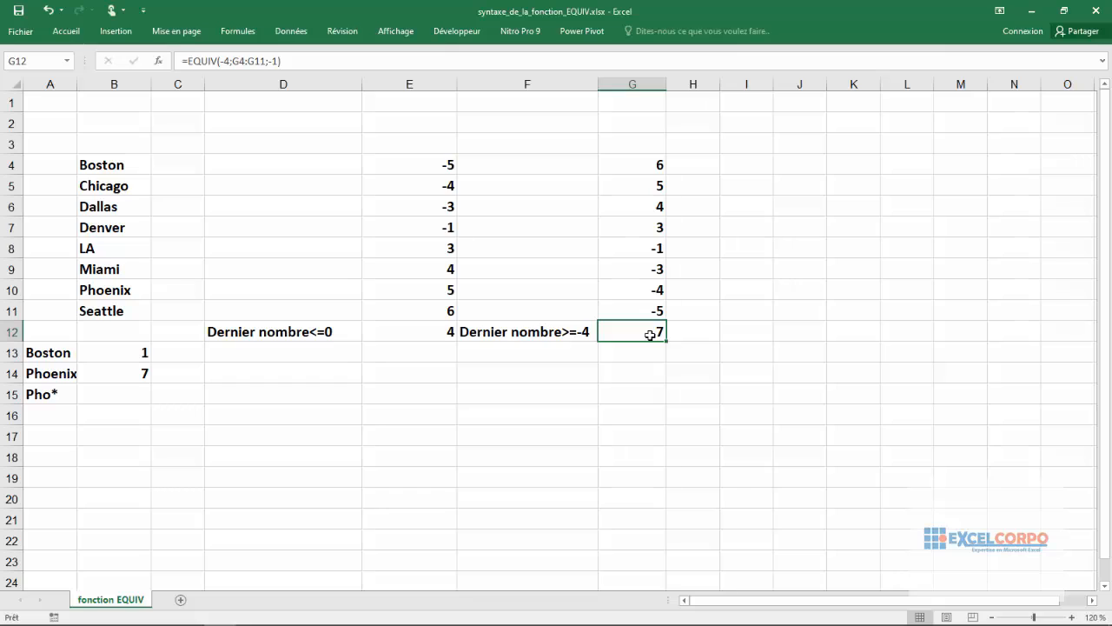
Step: Begin an EQUIV formula in B15 with the wildcard text "Pho*" as the lookup value
click(130, 393)
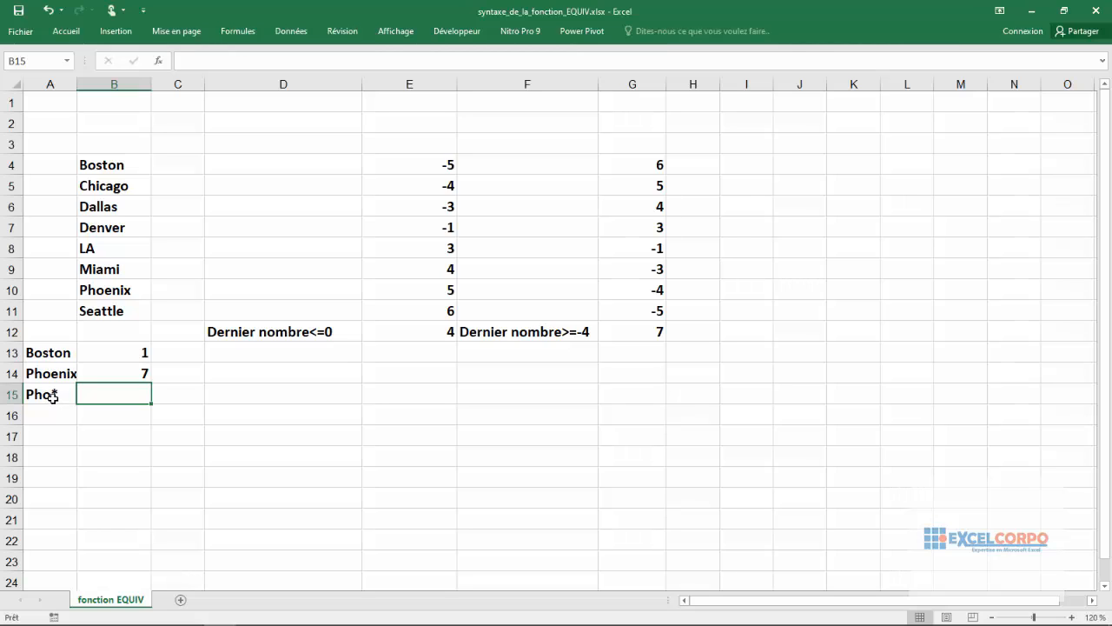
text(=)
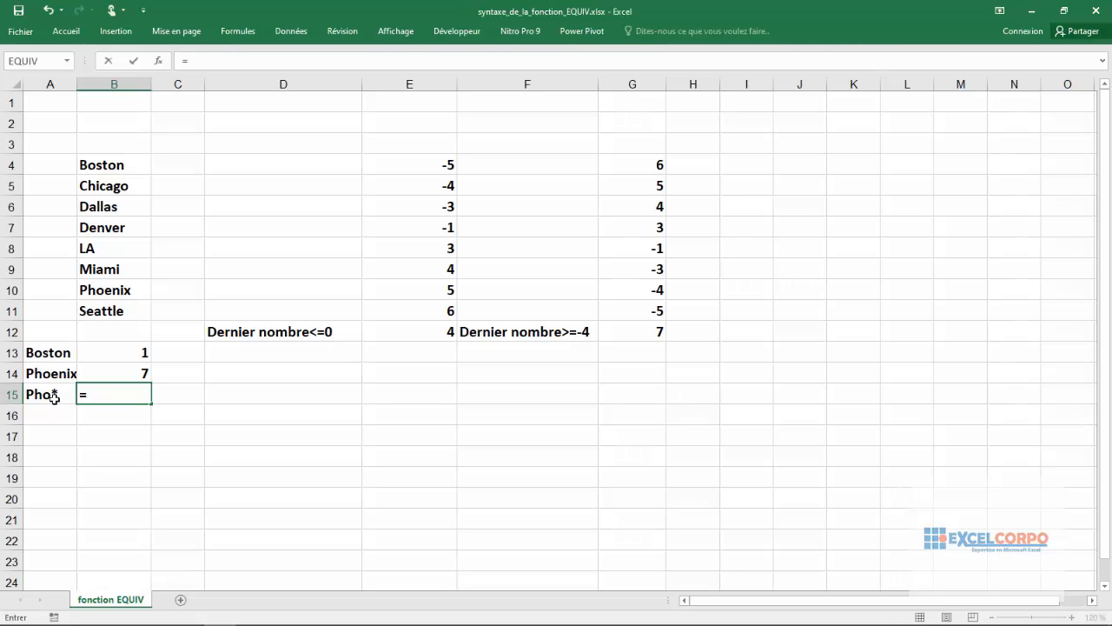
text(eq)
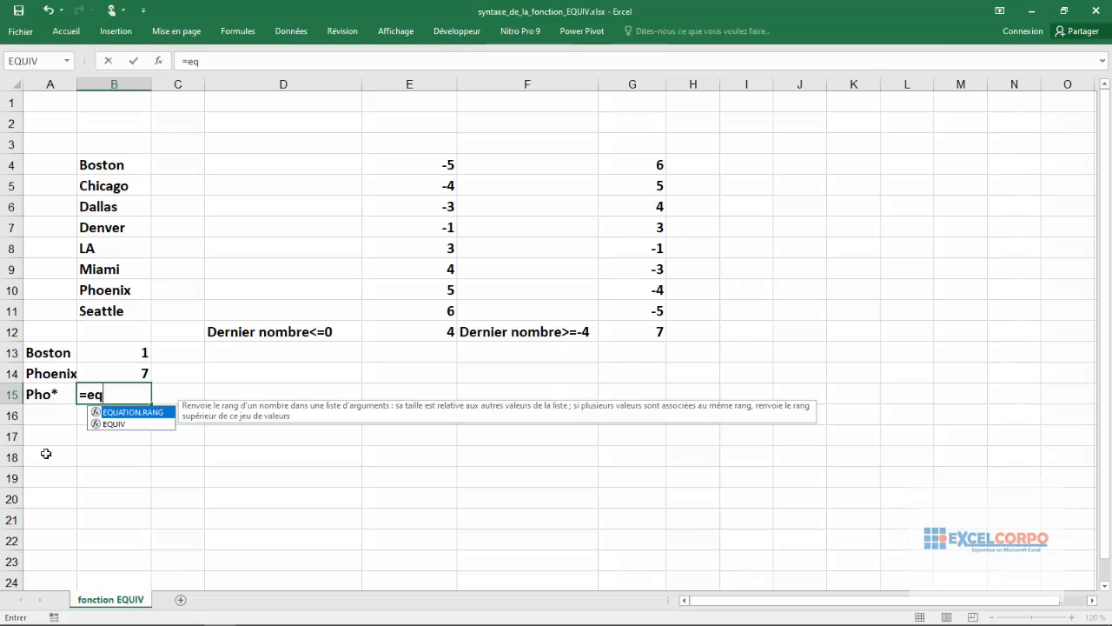
double_click(118, 423)
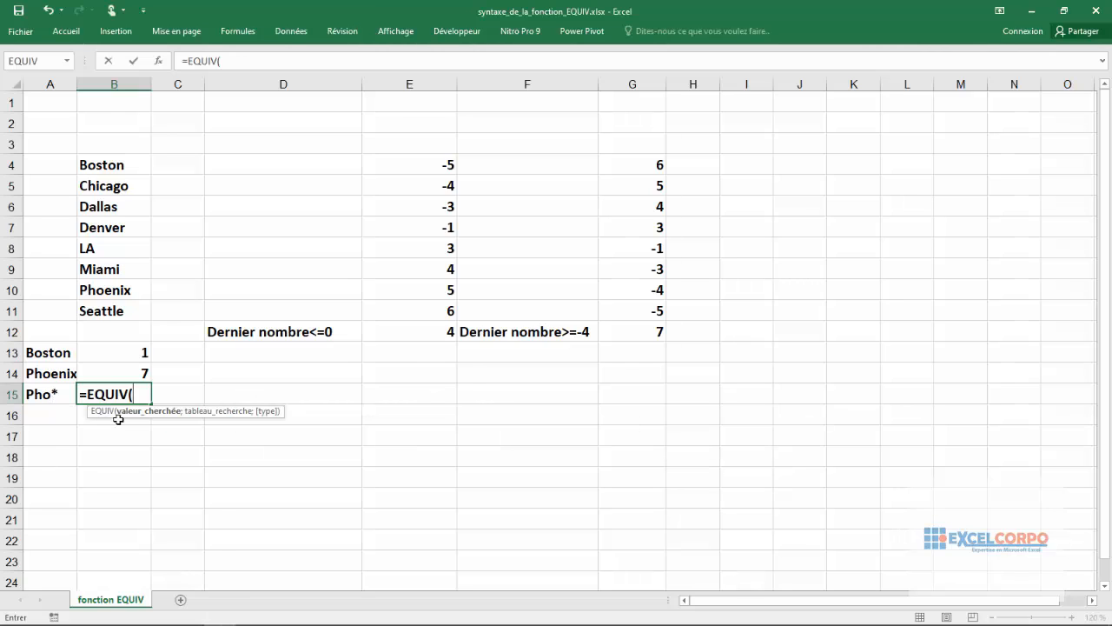
text("Pho*)
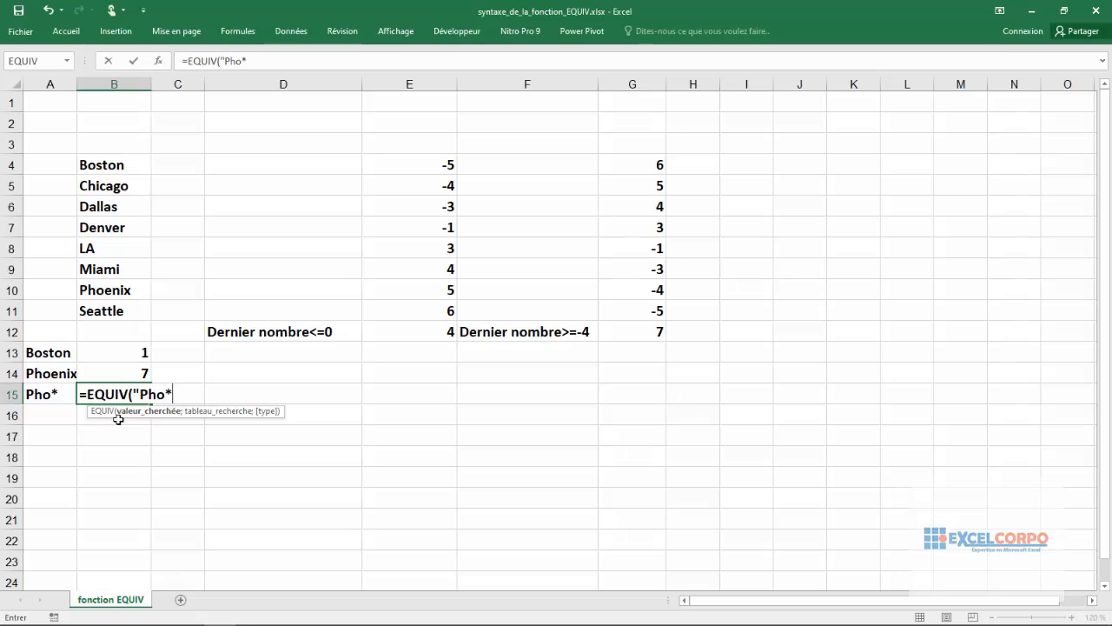
text(";)
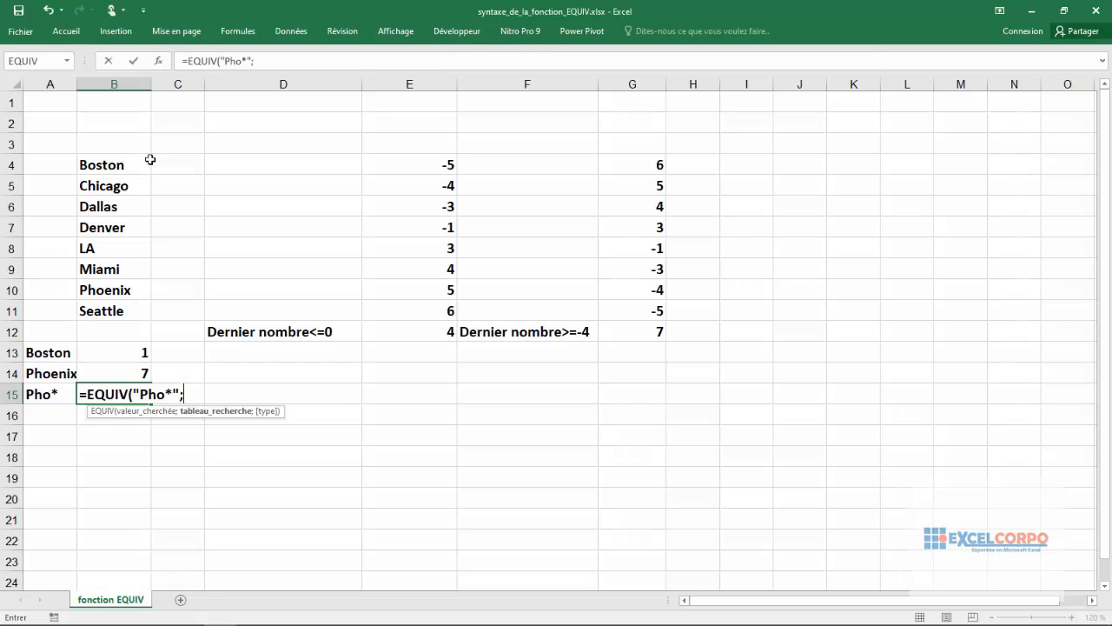
Step: Complete the B15 formula as =EQUIV("Pho*";B4:B11;0), using the city list and the match type "0 - Correspondance exacte"
drag(139, 161, 126, 310)
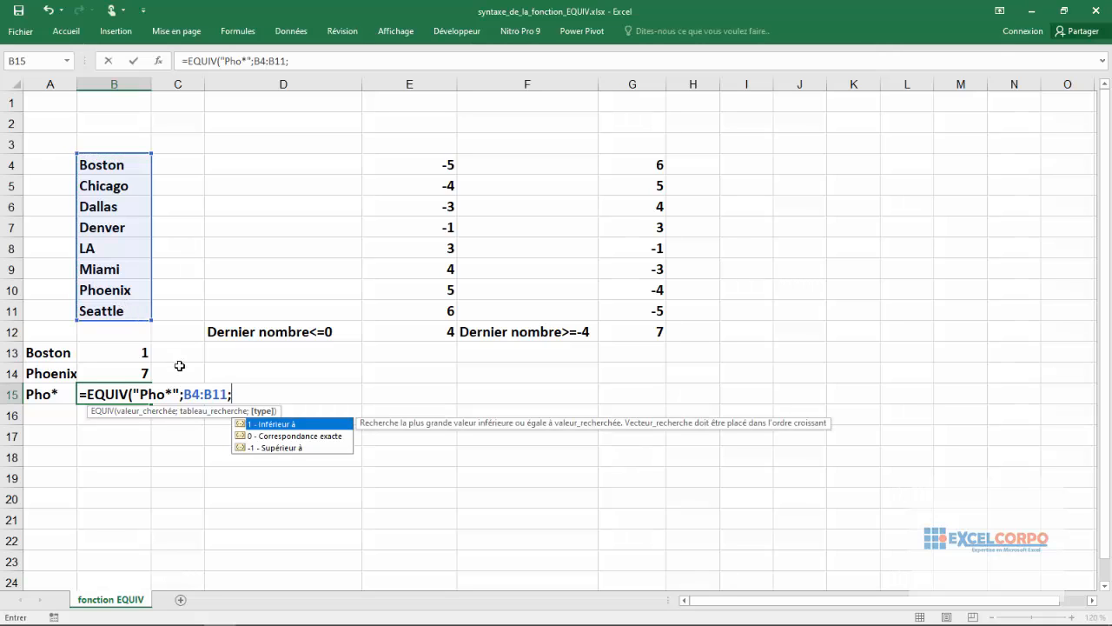
click(276, 438)
double_click(277, 437)
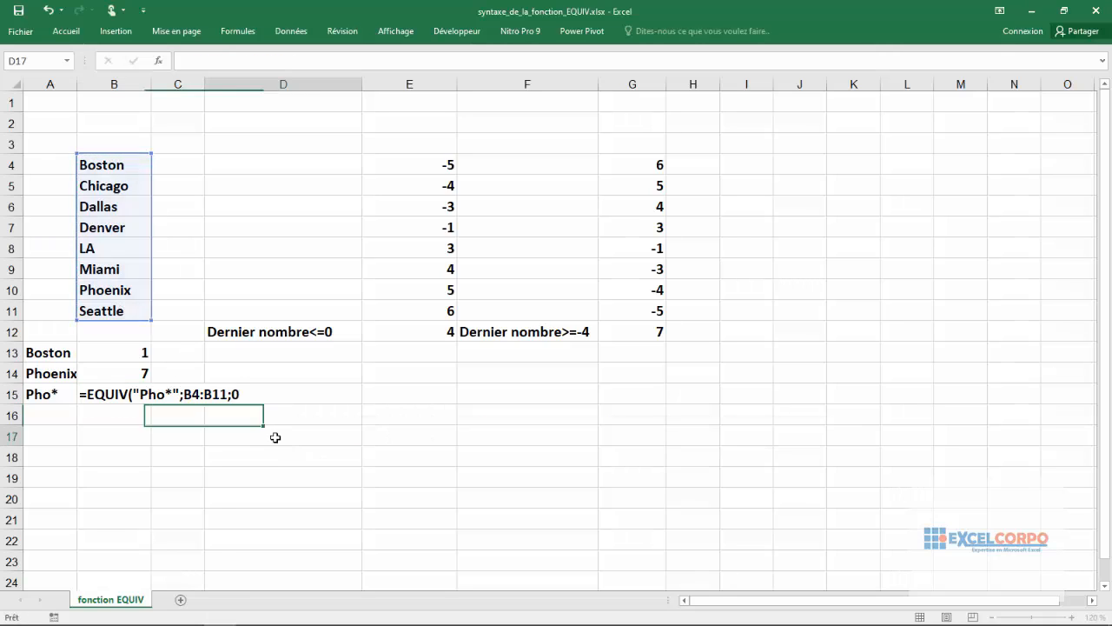
click(277, 438)
click(143, 395)
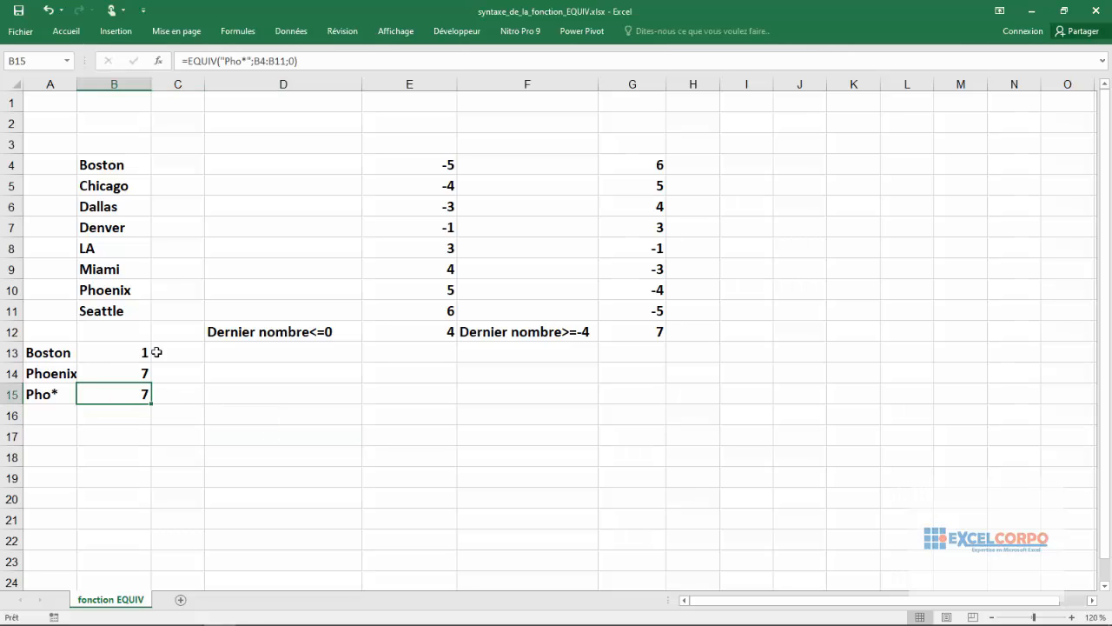
Step: Examine the arguments of the EQUIV formula in B15, especially the match type and the wildcard lookup text, leaving the formula as it is
click(290, 61)
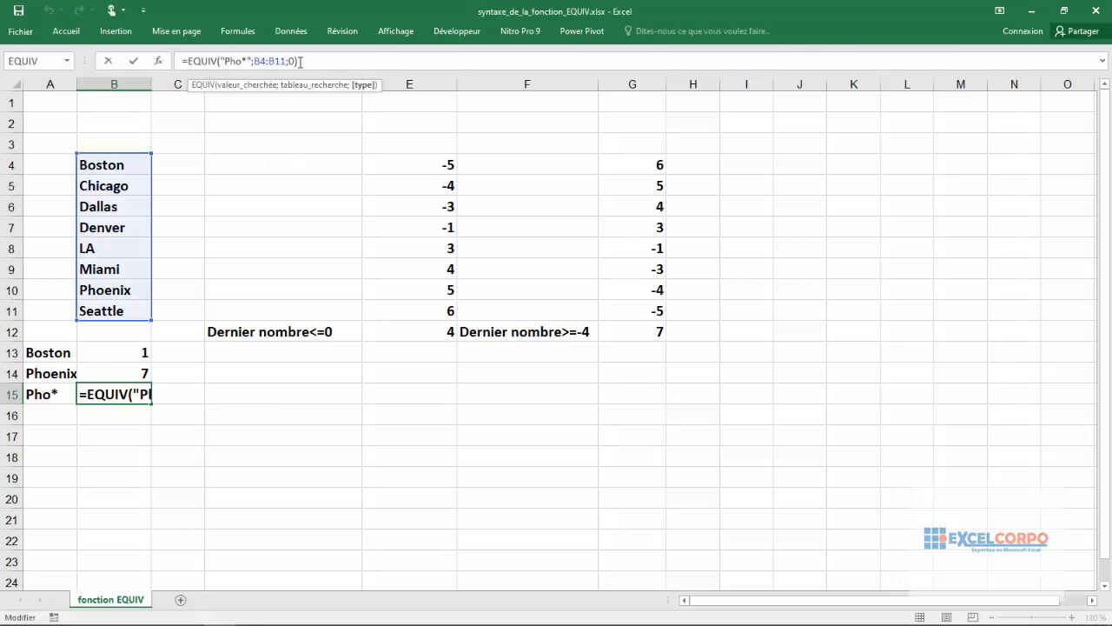
click(299, 61)
key(Return)
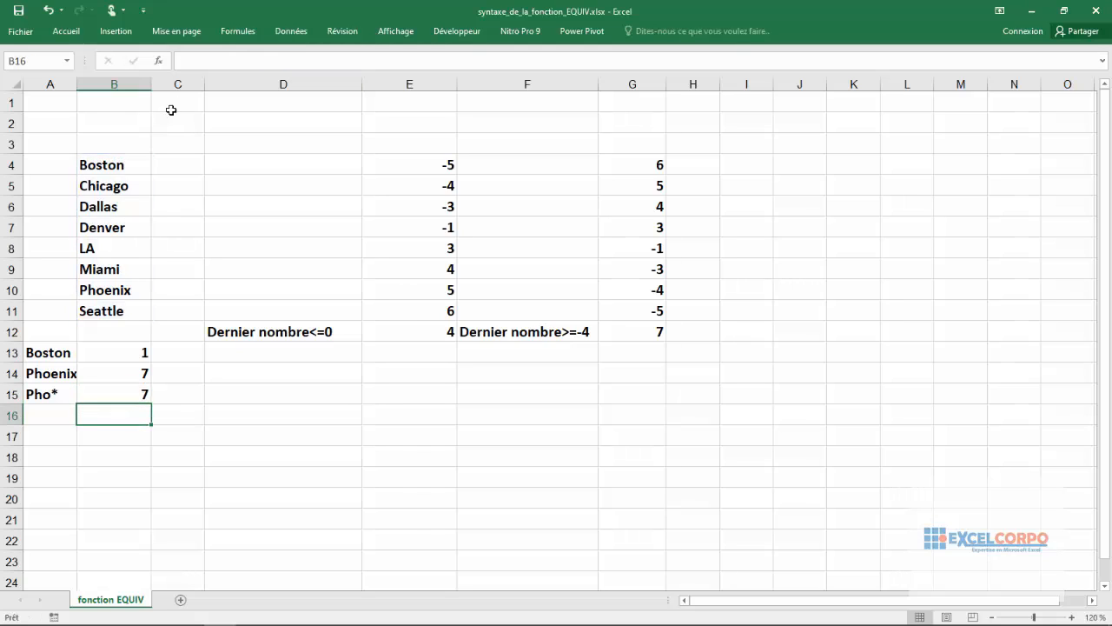
click(132, 390)
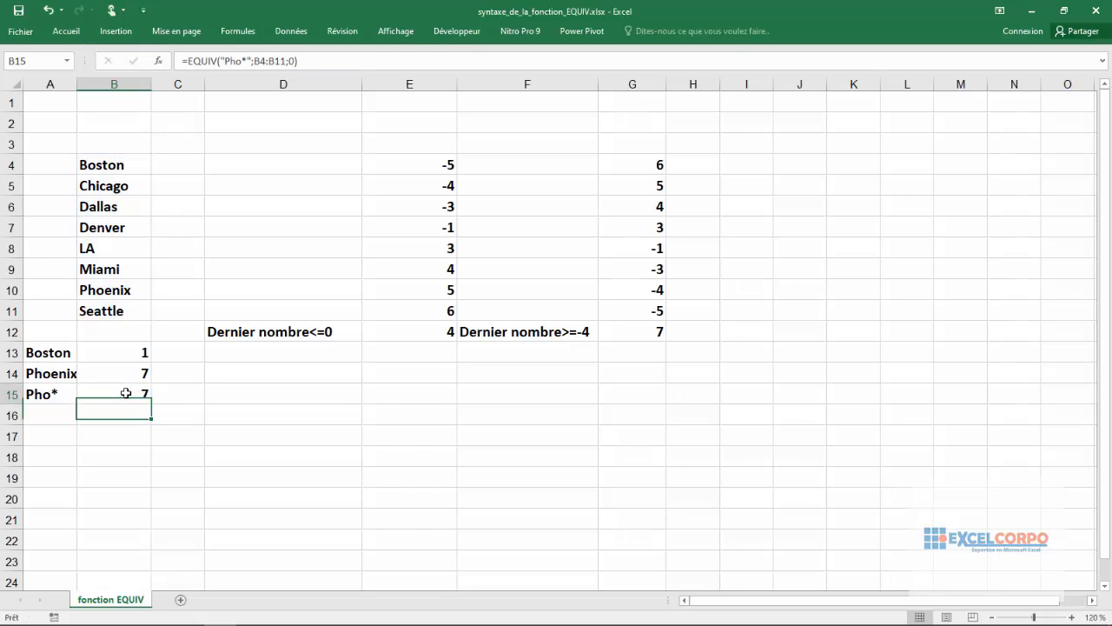
click(244, 61)
drag(244, 60, 225, 60)
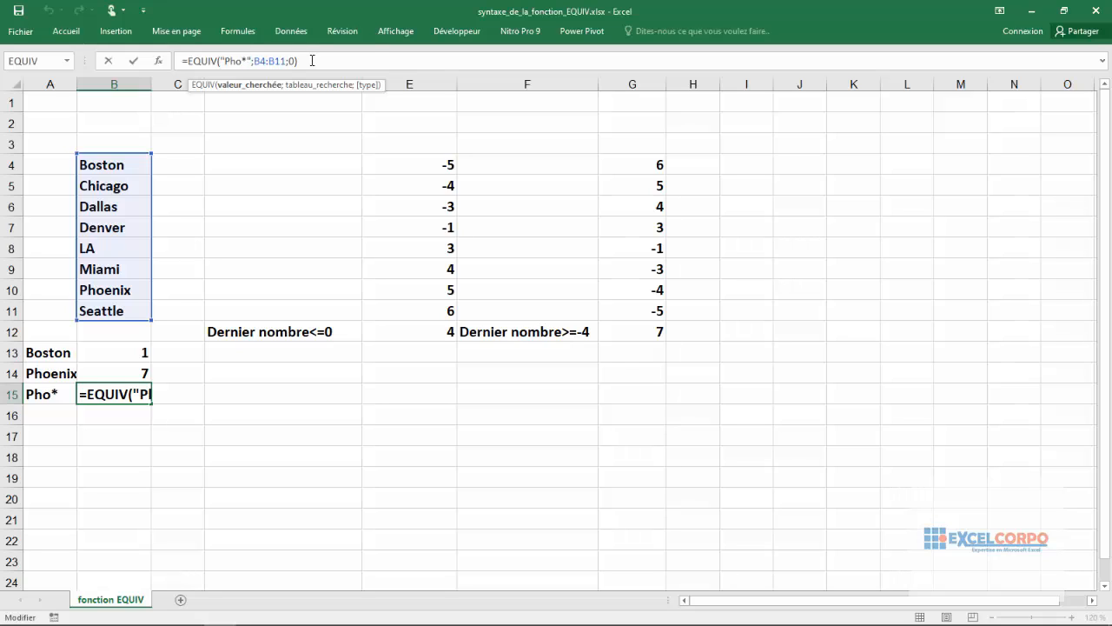
key(Return)
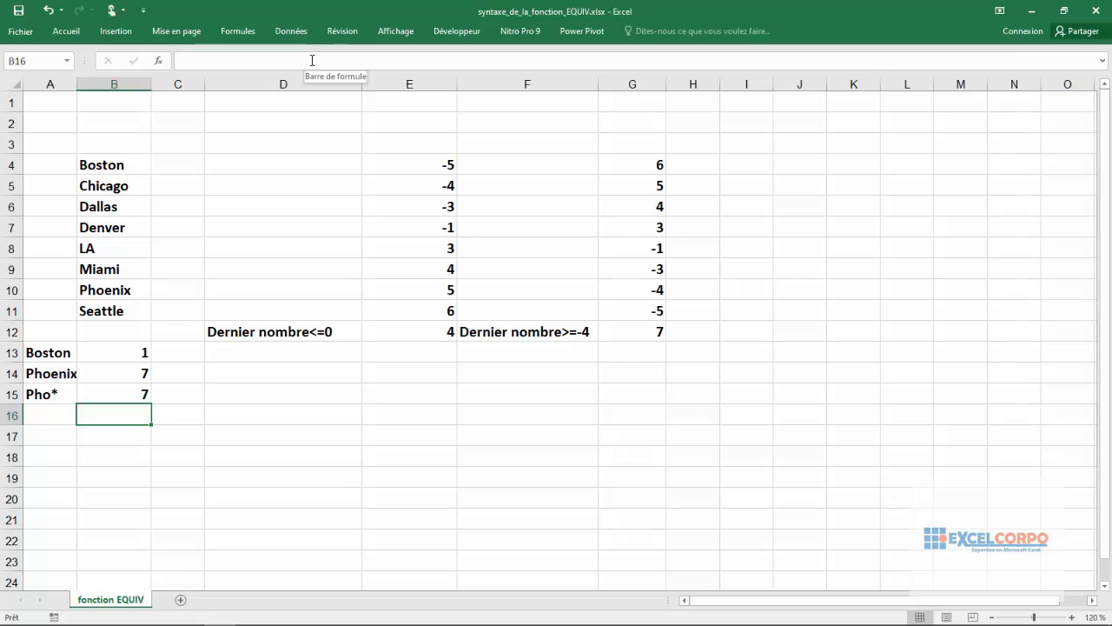